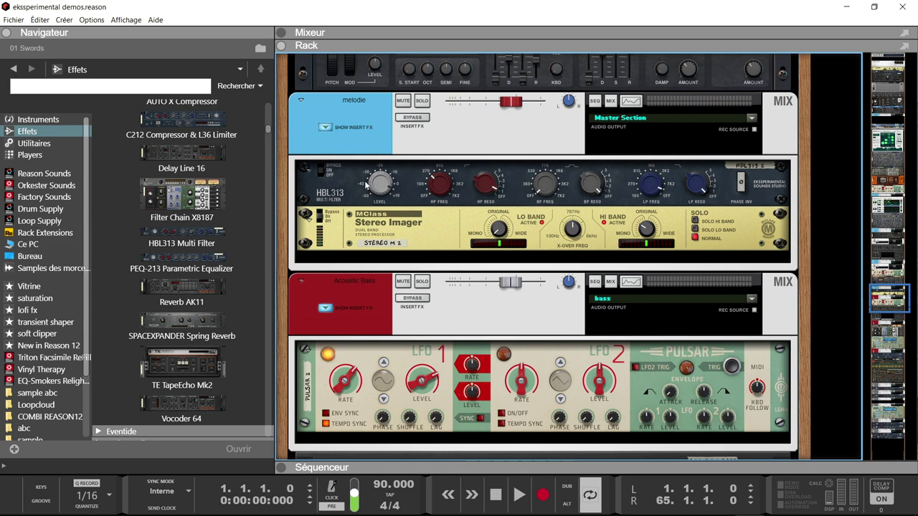
Step: Examine the synths and insert effects on the melodie, bass, kick, snare and drums channels in the rack
click(225, 233)
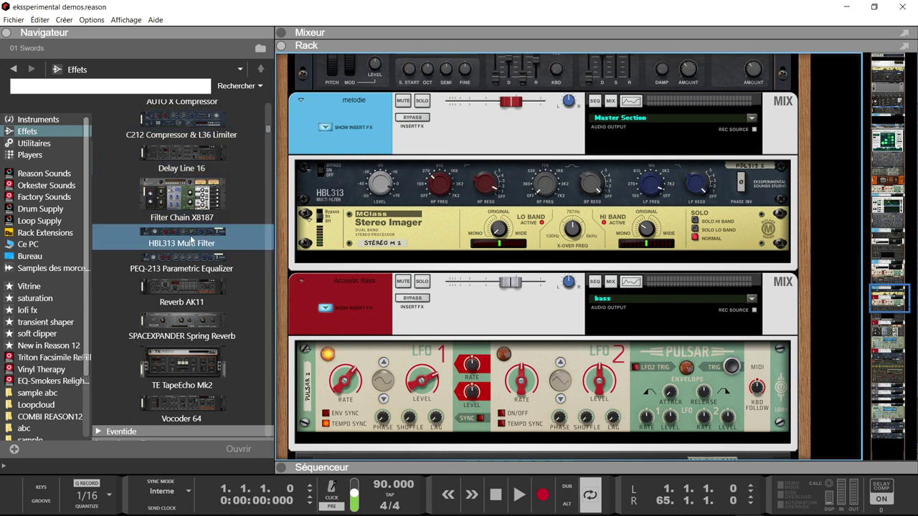
click(313, 200)
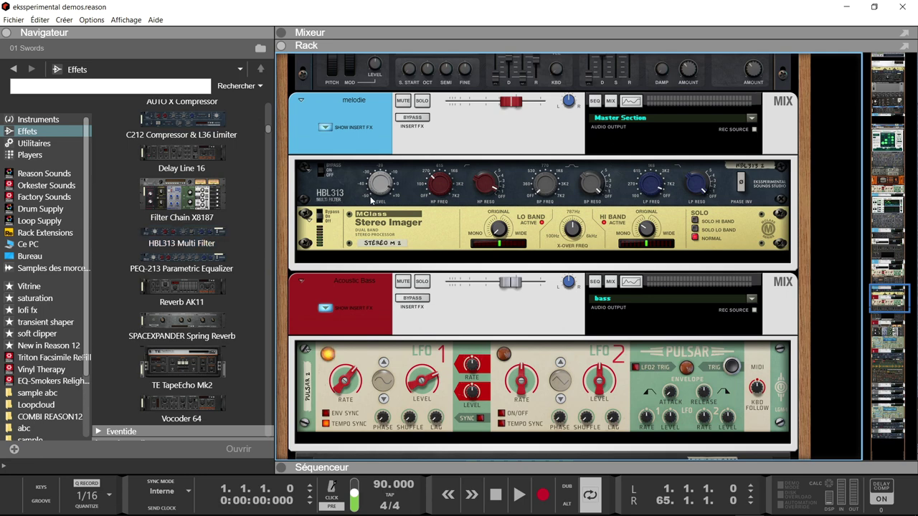
drag(895, 323, 895, 329)
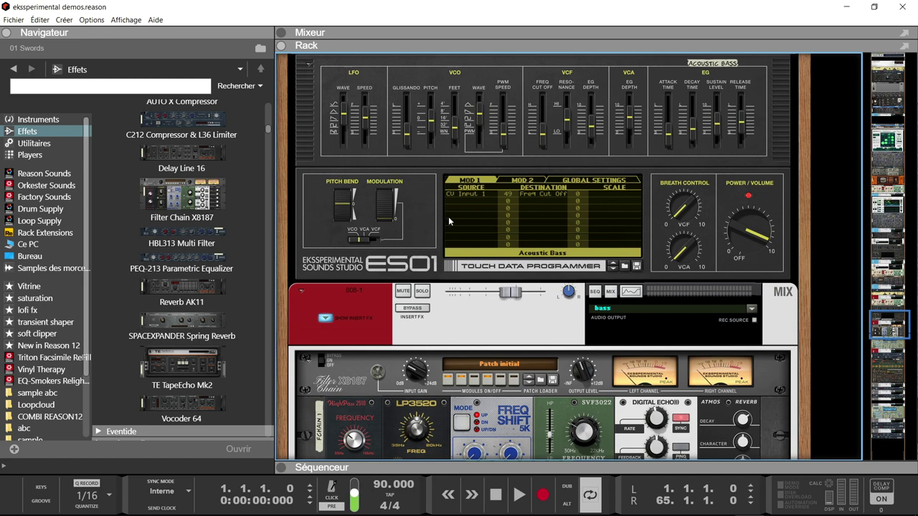
scroll(610, 193, up, 5)
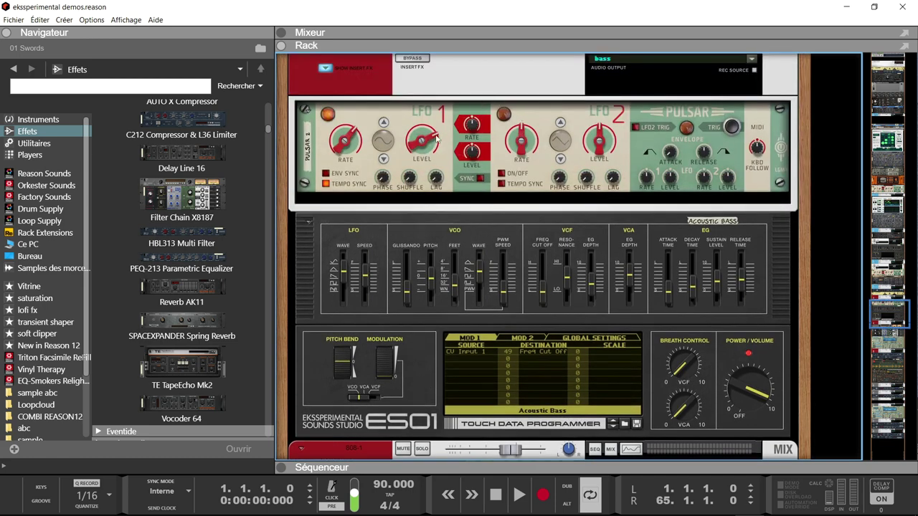
scroll(552, 133, down, 10)
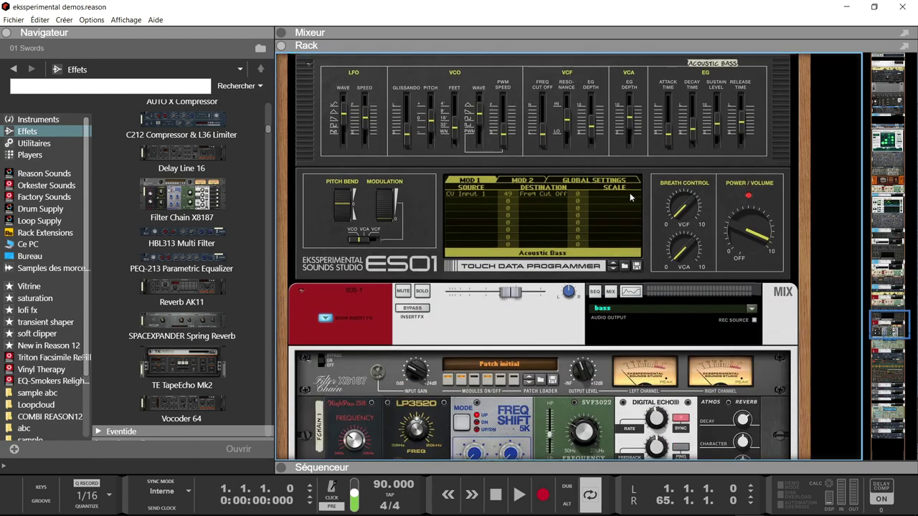
scroll(630, 196, down, 3)
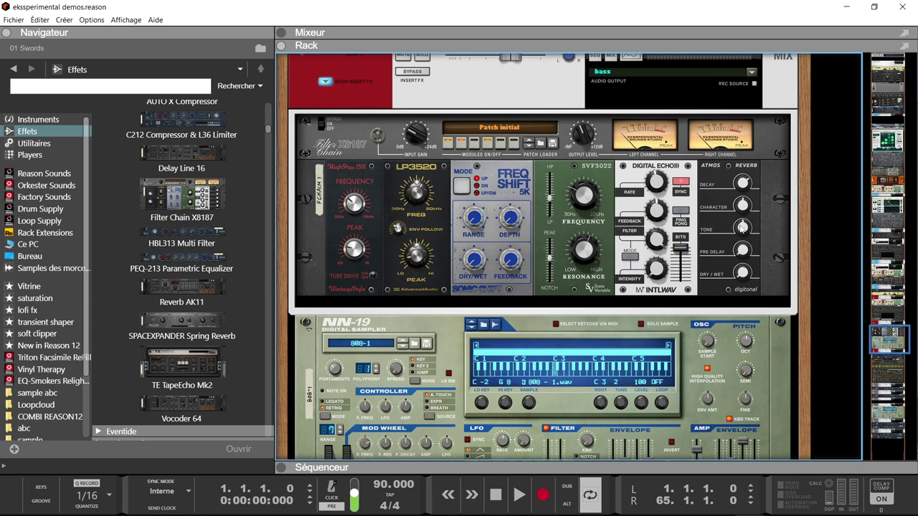
scroll(591, 351, down, 5)
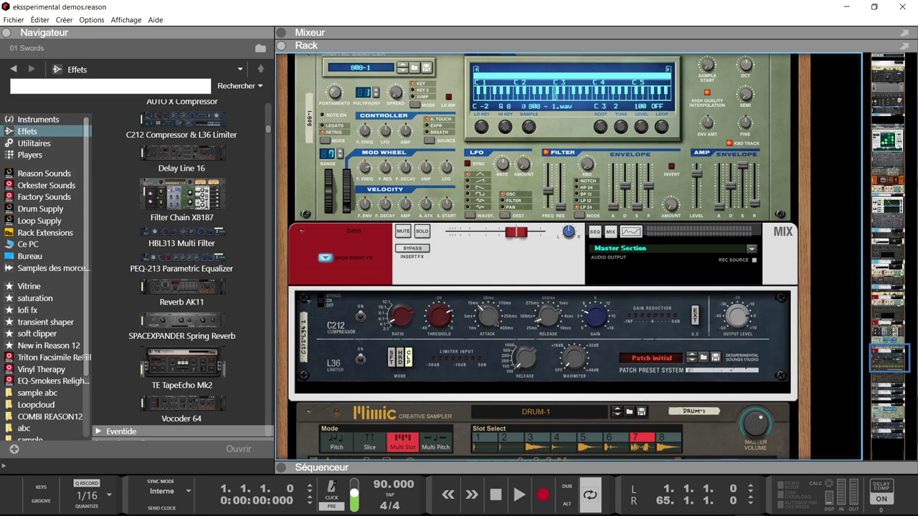
drag(884, 364, 884, 401)
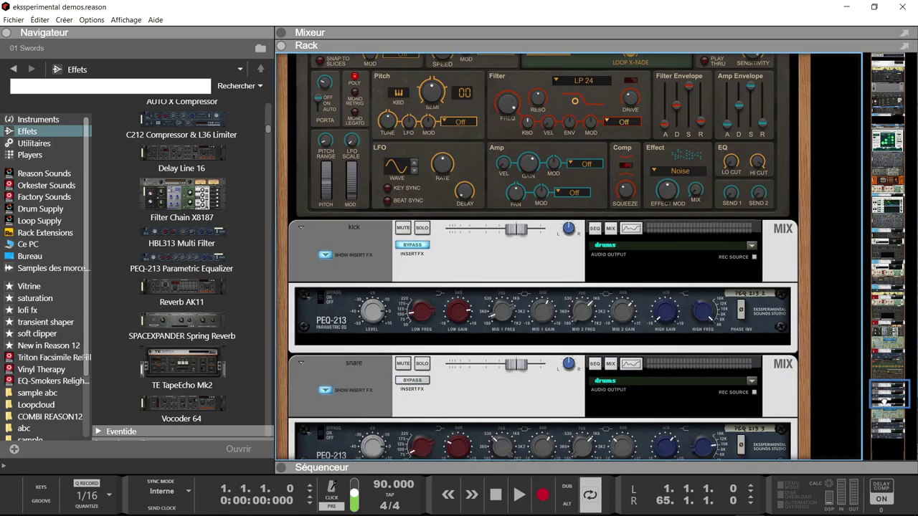
scroll(740, 316, down, 3)
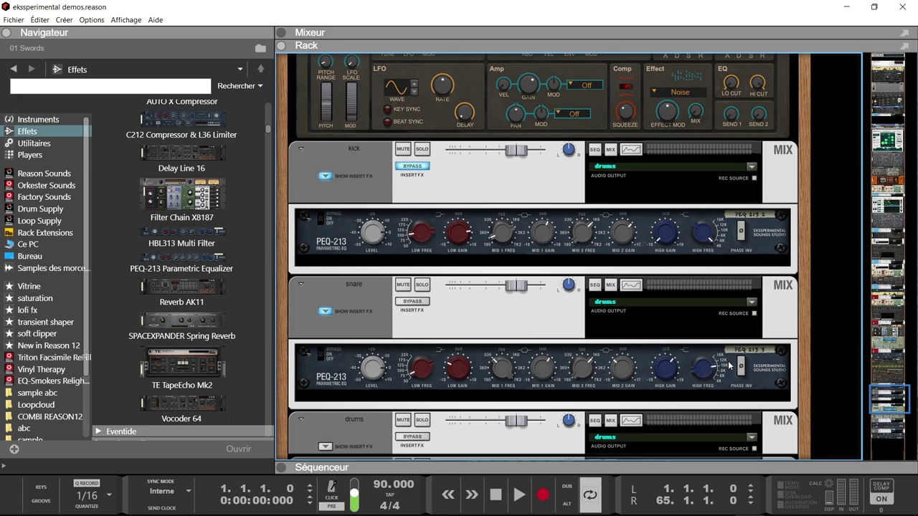
drag(898, 398, 846, 118)
drag(896, 419, 913, 430)
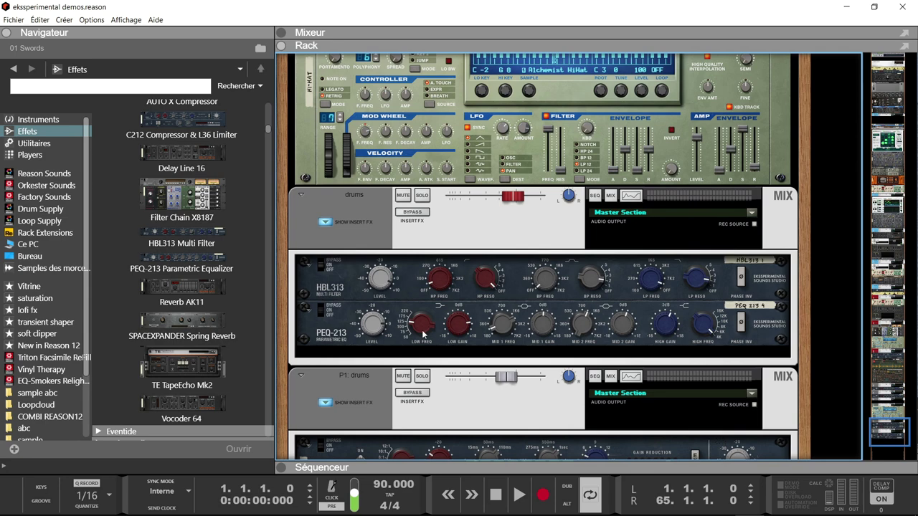
scroll(479, 324, down, 3)
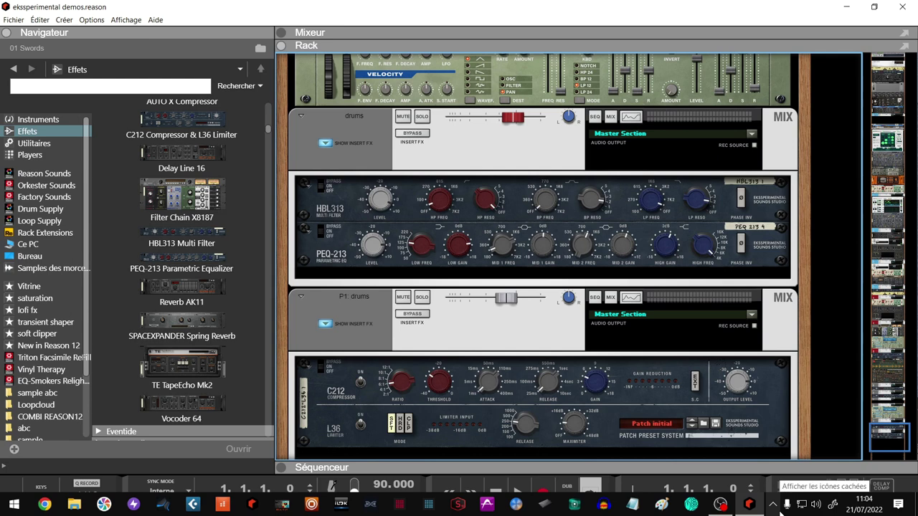
Step: Start playback of the song and switch the main view to the mixer
key(space)
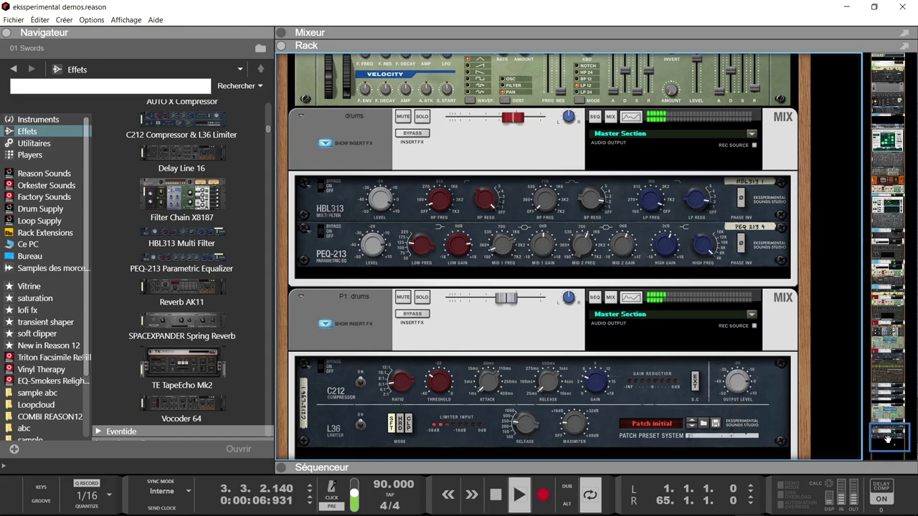
drag(888, 439, 887, 427)
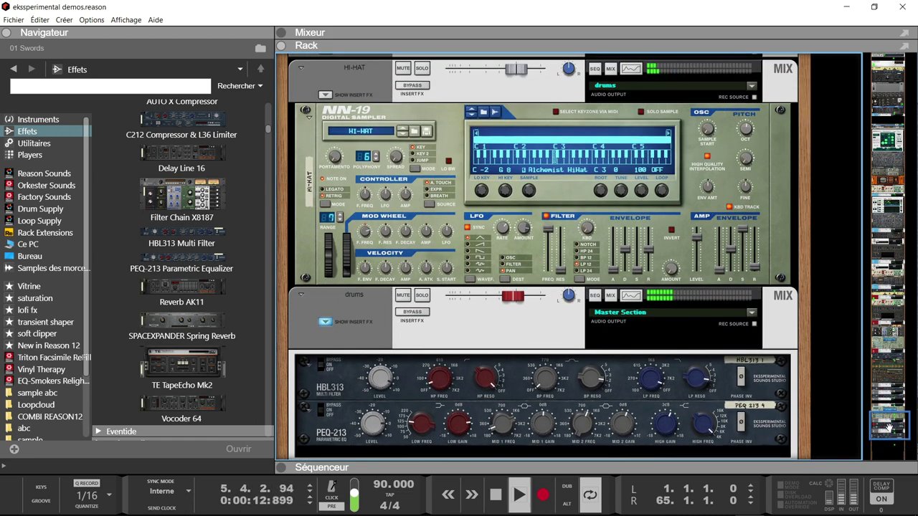
key(F7)
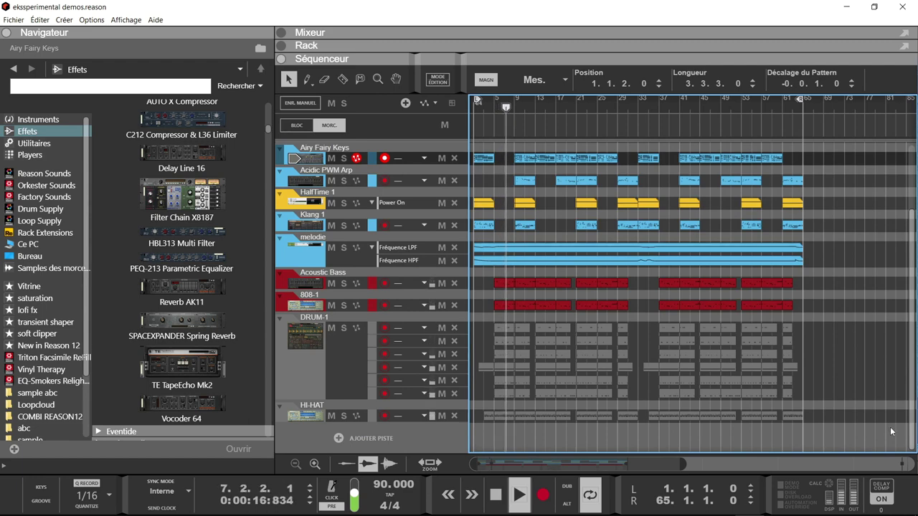
key(F5)
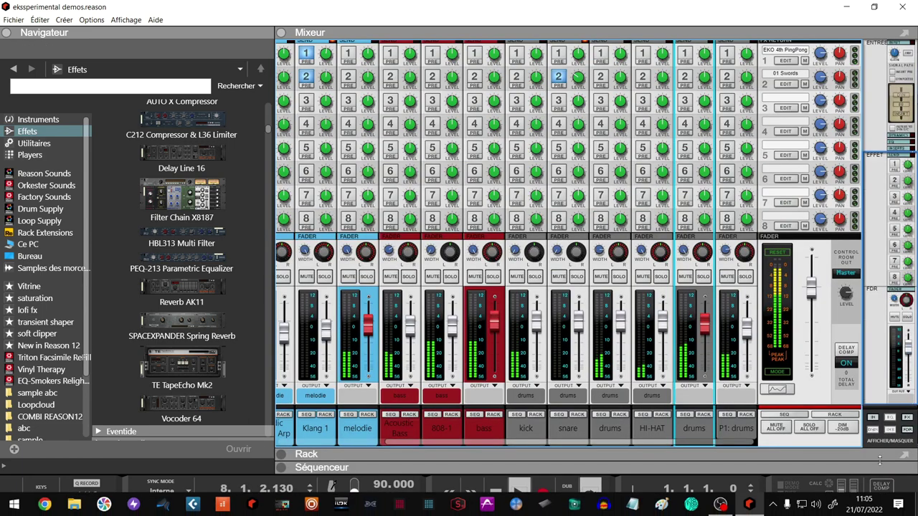
Step: Show the inserts section on the mixer strips and hide the dynamics, EQ and effect send sections
click(888, 428)
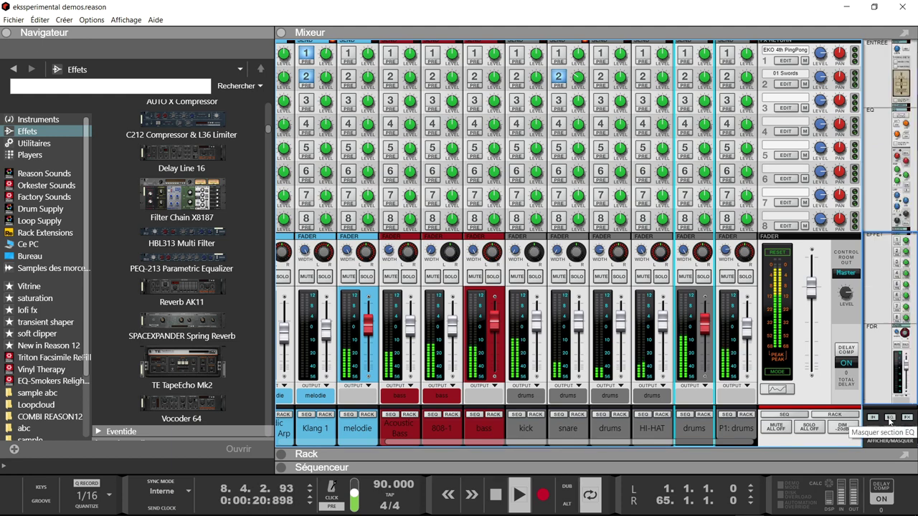
click(873, 428)
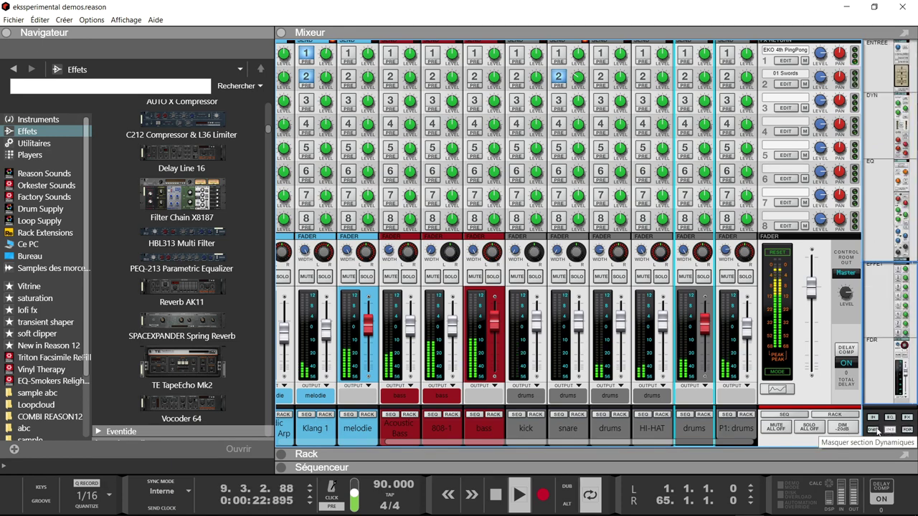
click(874, 430)
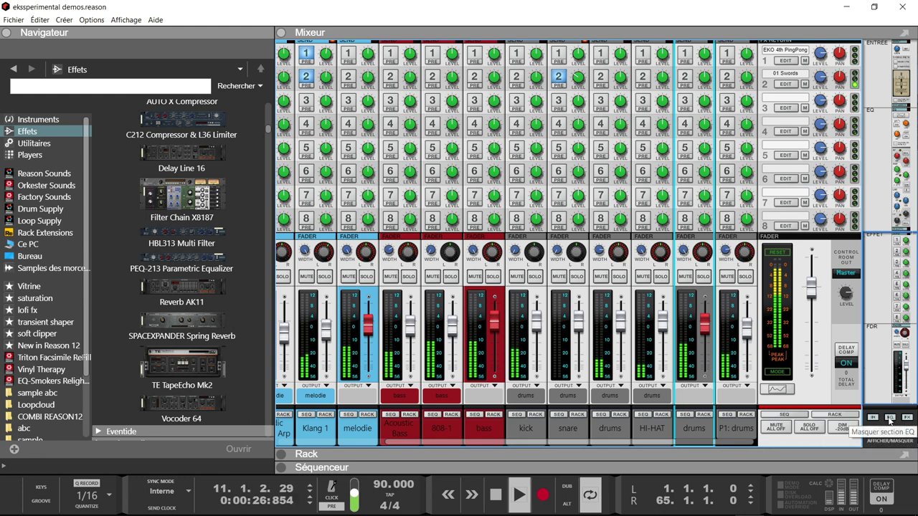
click(887, 430)
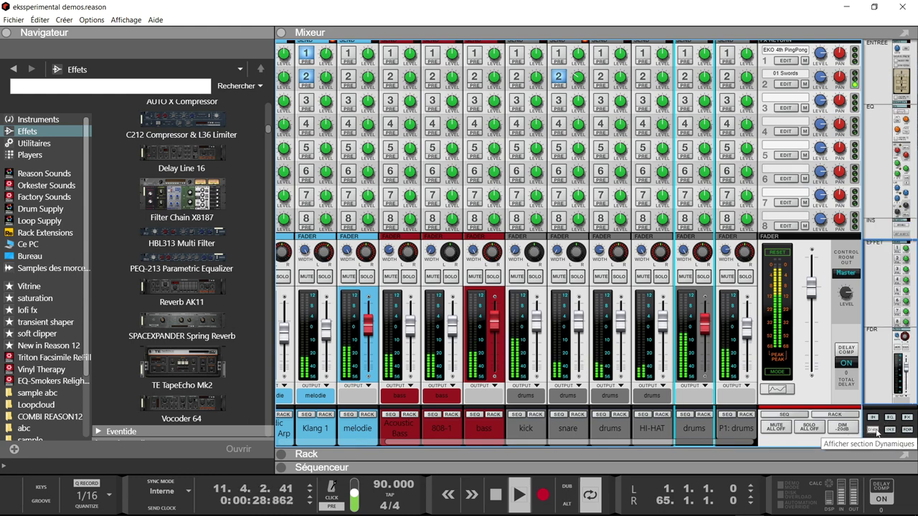
click(874, 429)
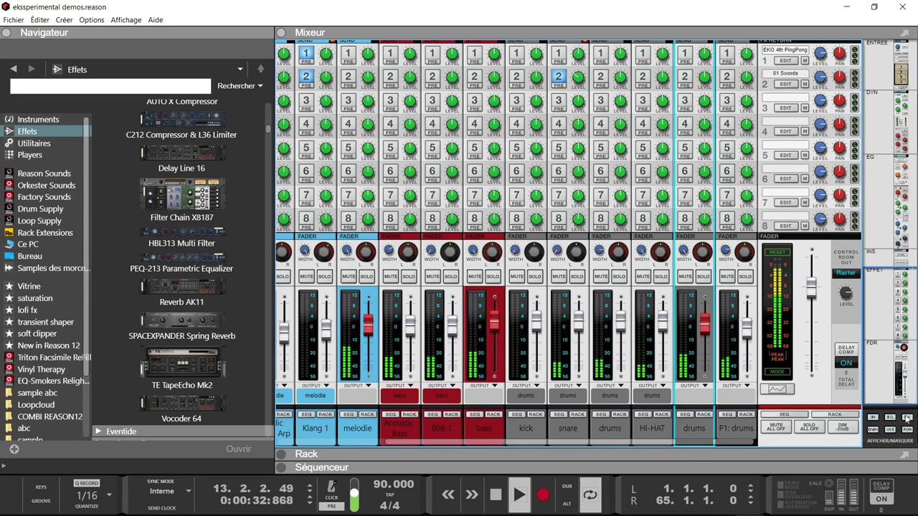
click(907, 418)
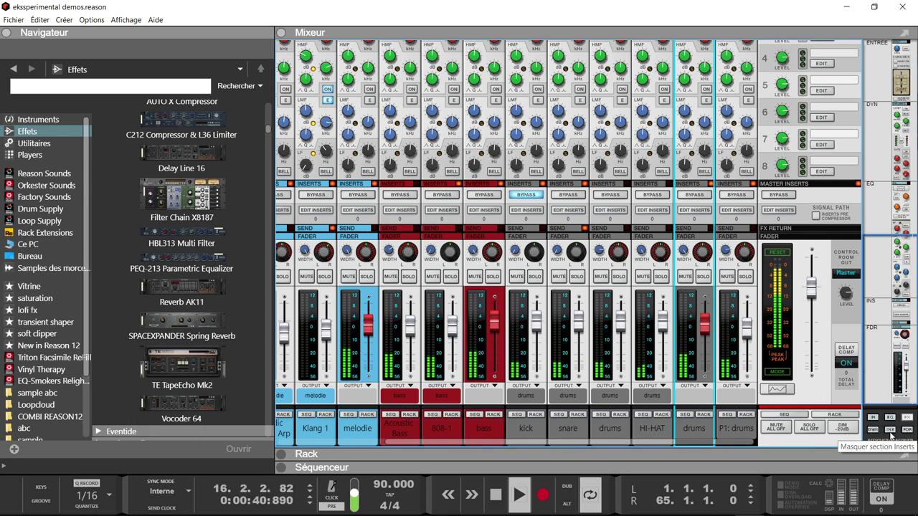
click(889, 420)
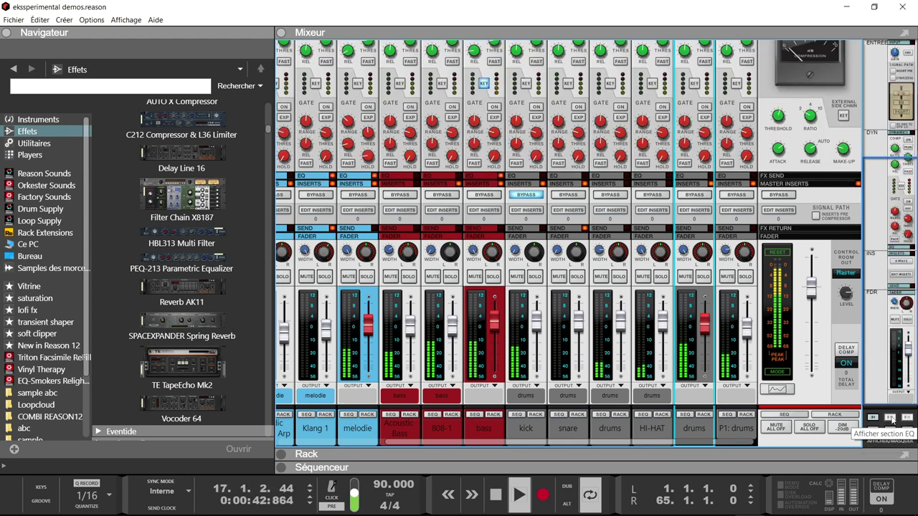
click(874, 430)
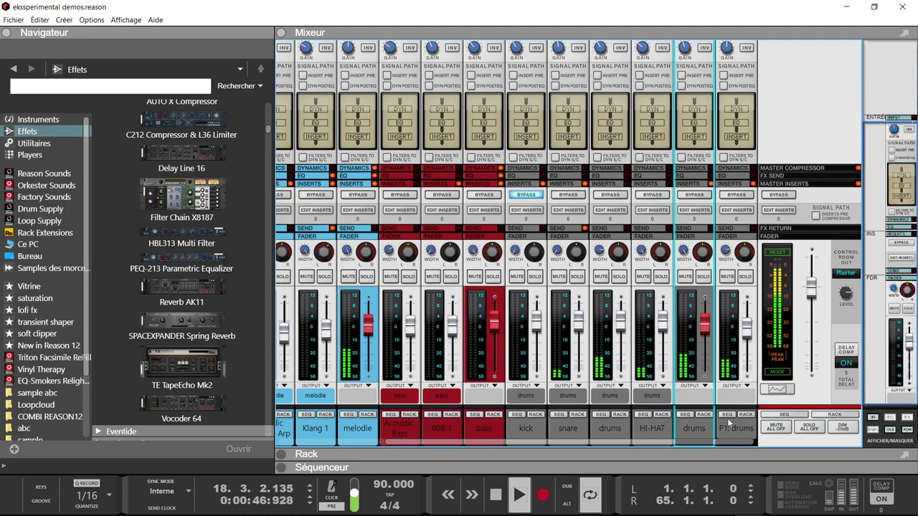
Step: Hide the browser to widen the mixer and turn off the insert effects bypass on the kick channel
drag(715, 442, 578, 447)
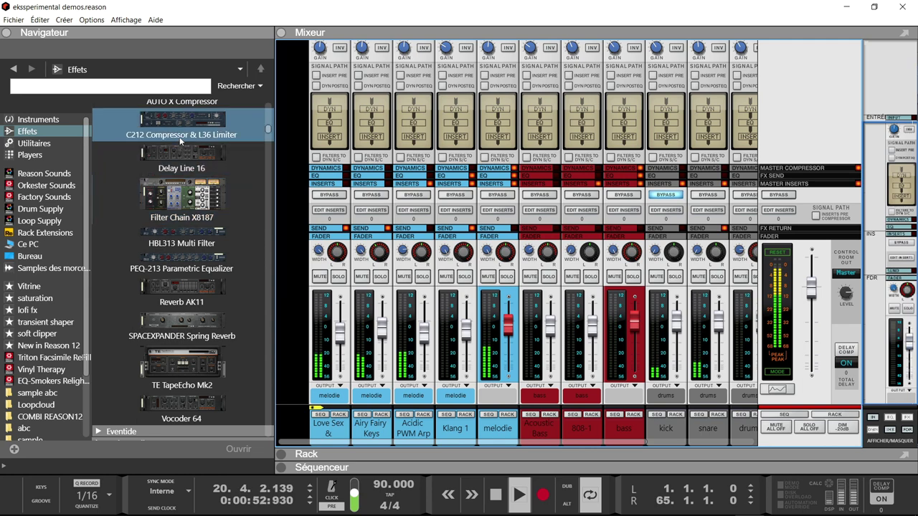
key(F3)
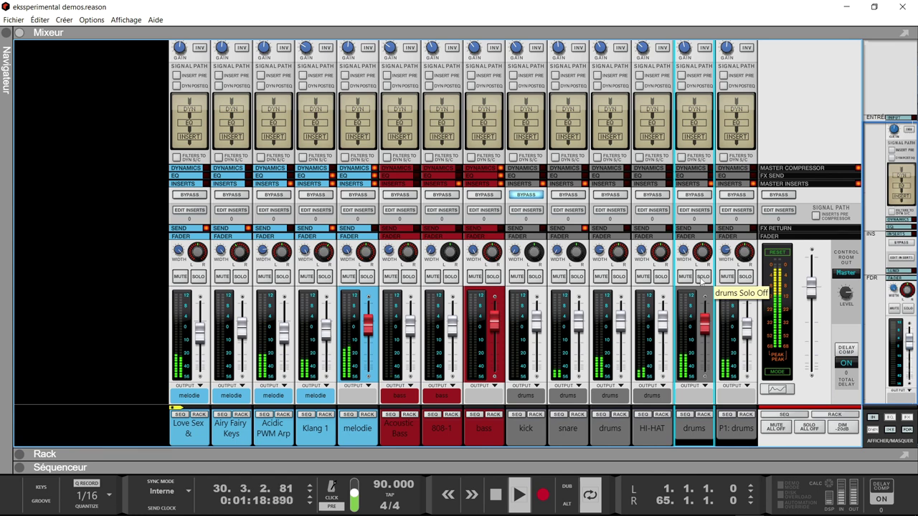
click(527, 195)
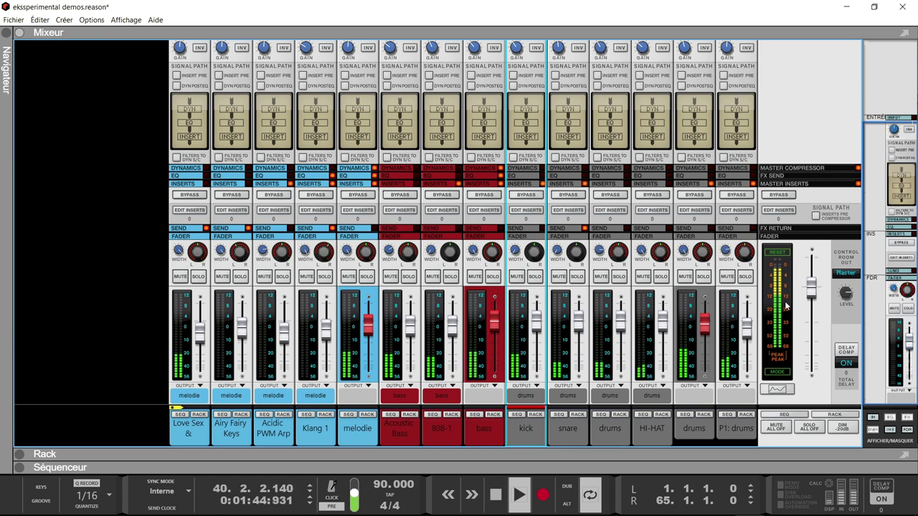
Step: Stop playback, solo the drums bus channel and show its insert effects in the rack
key(space)
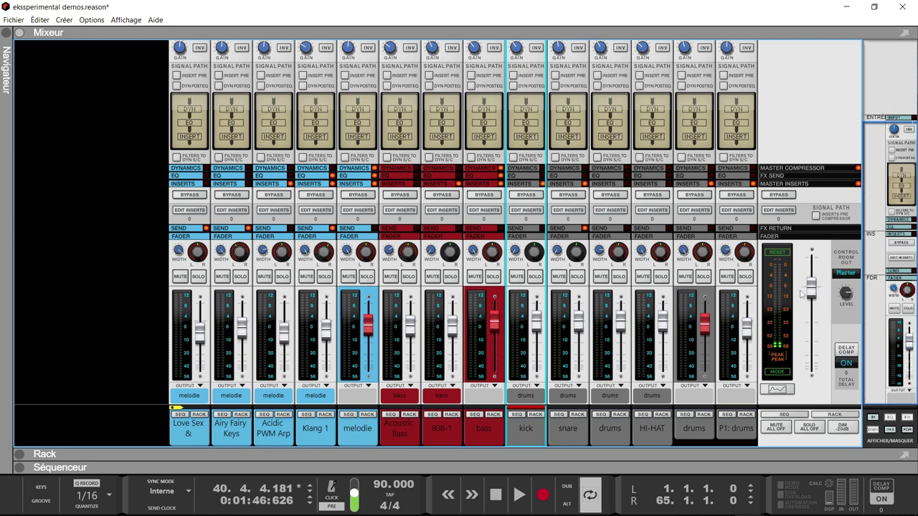
click(703, 277)
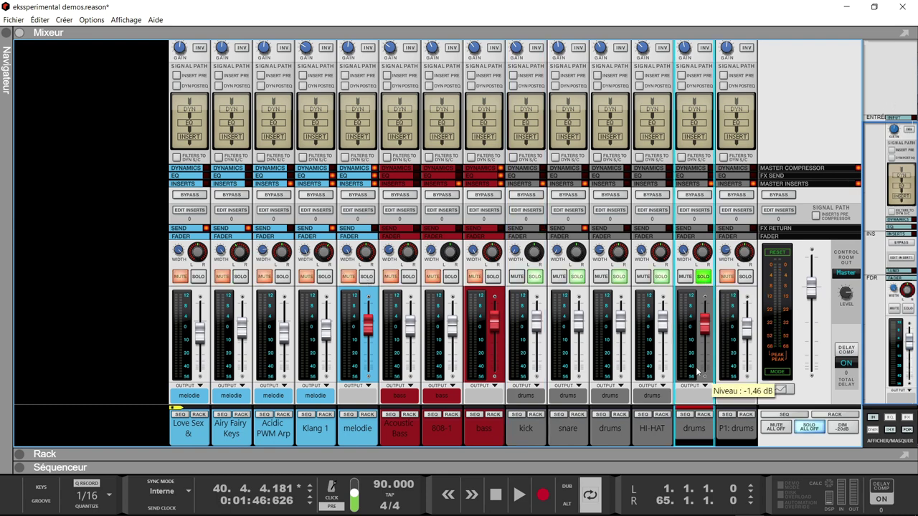
click(701, 415)
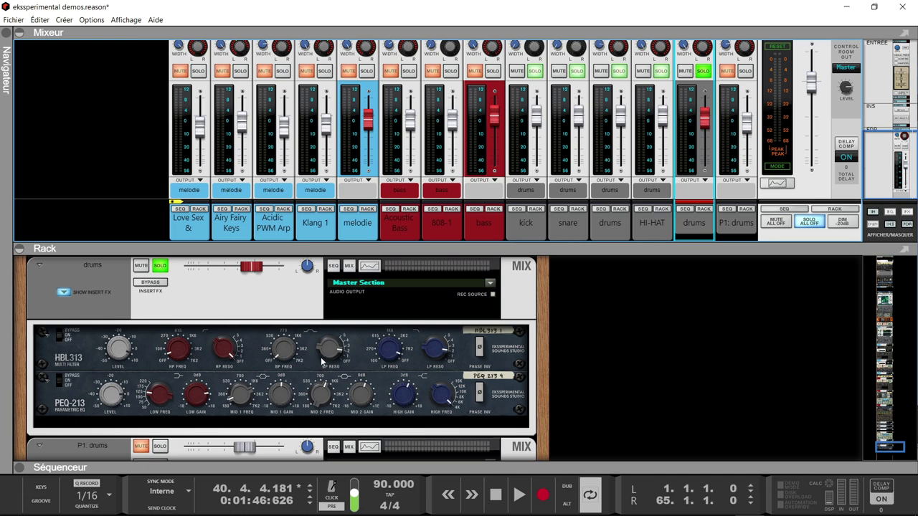
Step: Play the soloed drums with the loop set from bar 9 to bar 21, and keep the sequencer hidden
key(space)
key(F7)
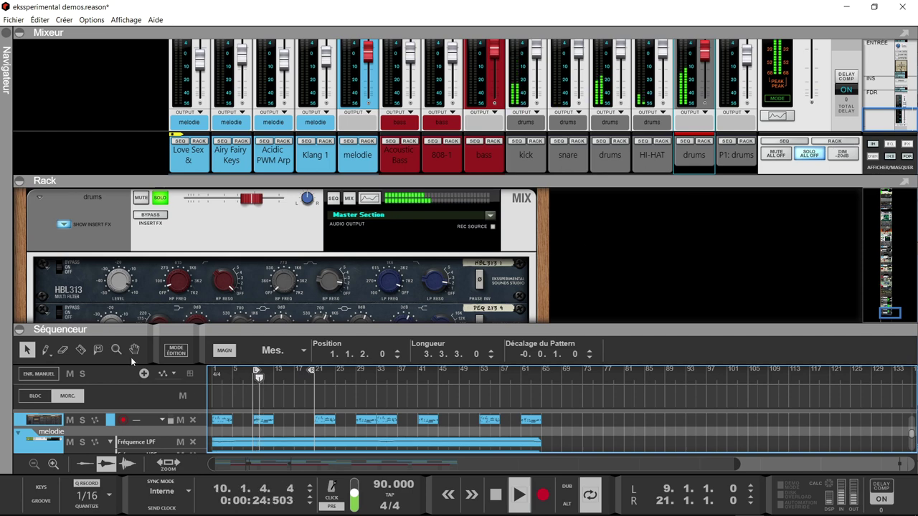
click(22, 330)
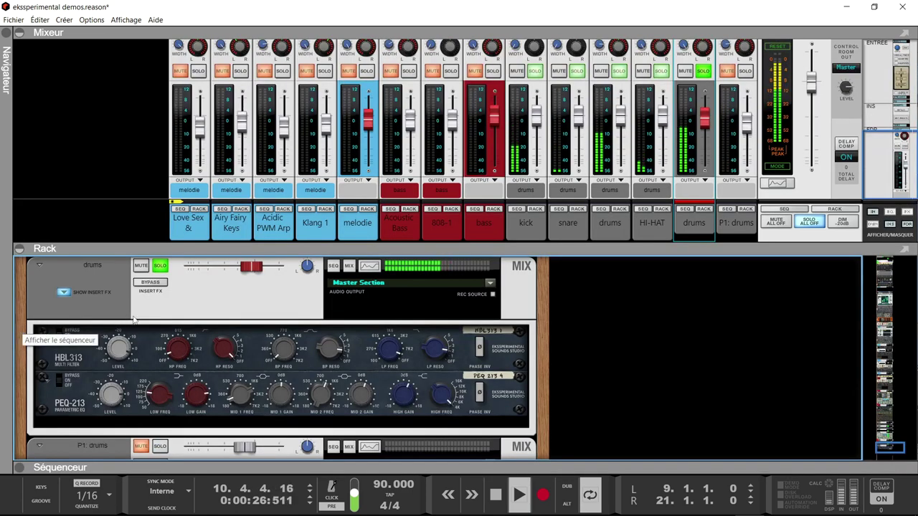
Step: Compare the drums bus with and without its insert effects by toggling the bypass, leaving the effects active
click(150, 282)
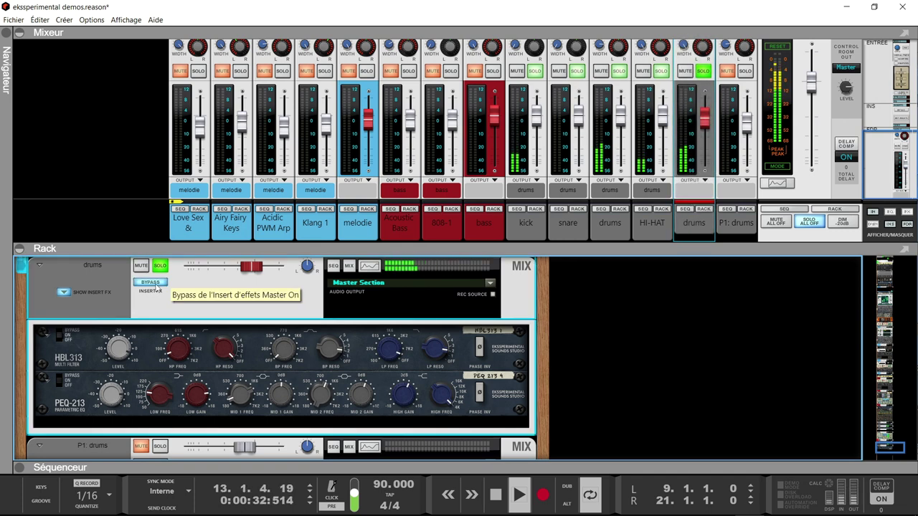
click(153, 284)
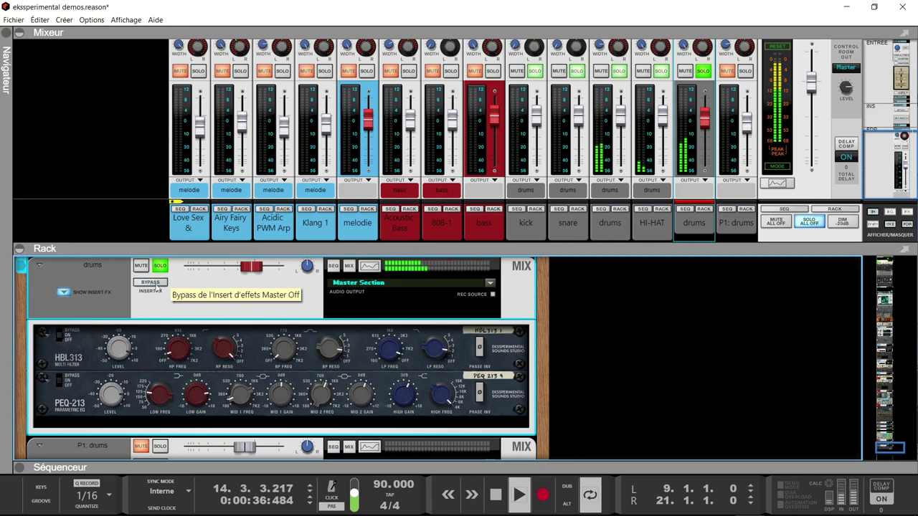
click(154, 284)
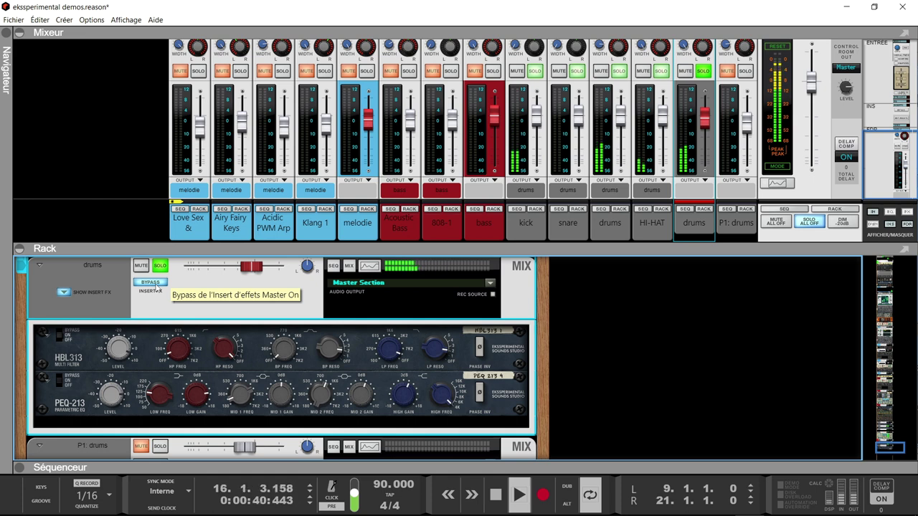
click(156, 287)
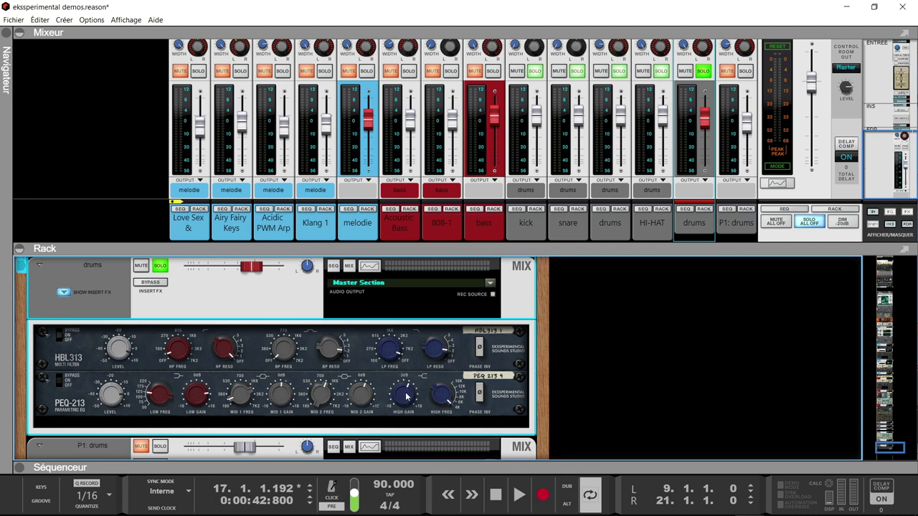
Step: Check the PEQ-213 high gain, high frequency and level on the drums bus, and toggle the insert bypass on and off
mouse_move(406, 394)
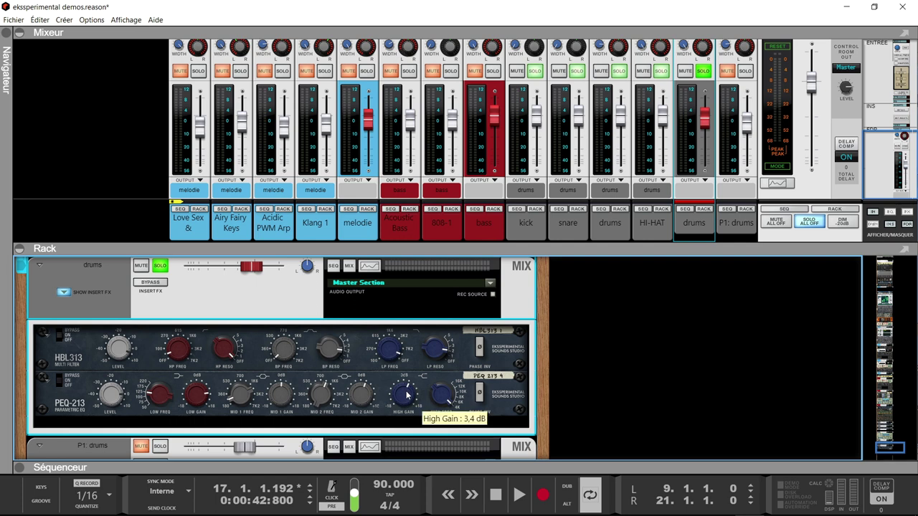
mouse_move(450, 398)
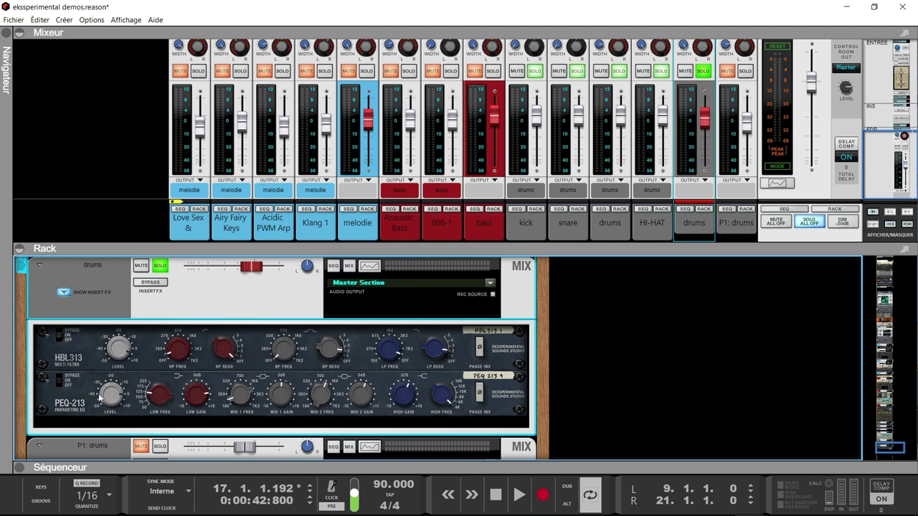
mouse_move(111, 399)
click(153, 282)
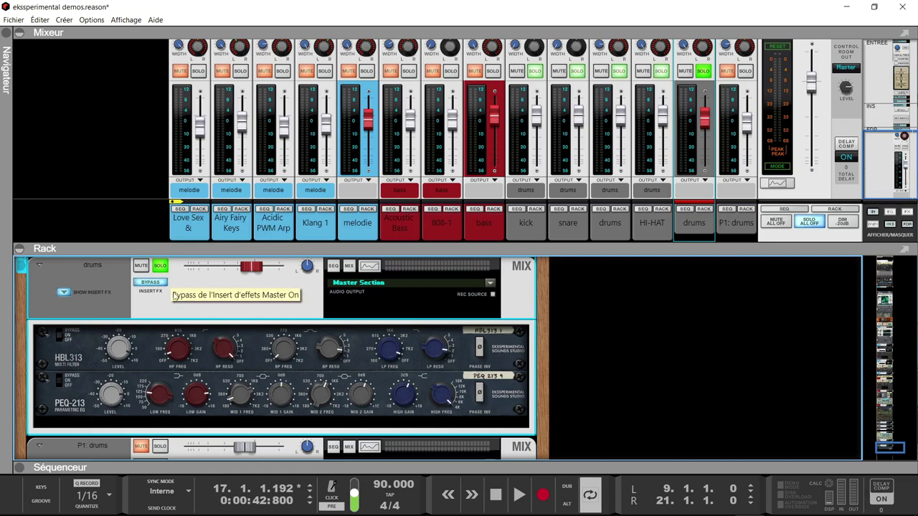
click(148, 285)
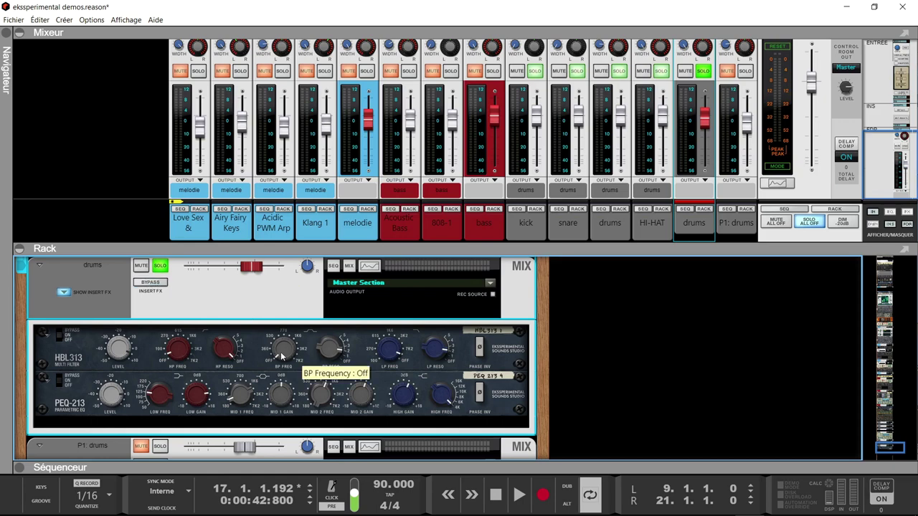
Step: Play the drums loop and try the HBL313 band-pass frequency and resonance on the drums bus, returning both to their previous settings
key(space)
drag(280, 351, 304, 347)
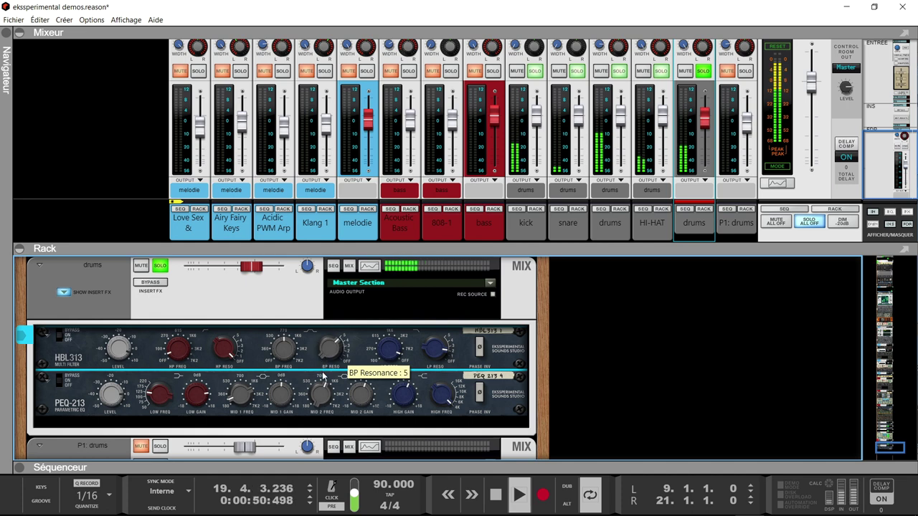
mouse_move(282, 367)
mouse_down()
mouse_move(274, 347)
mouse_move(272, 359)
mouse_up()
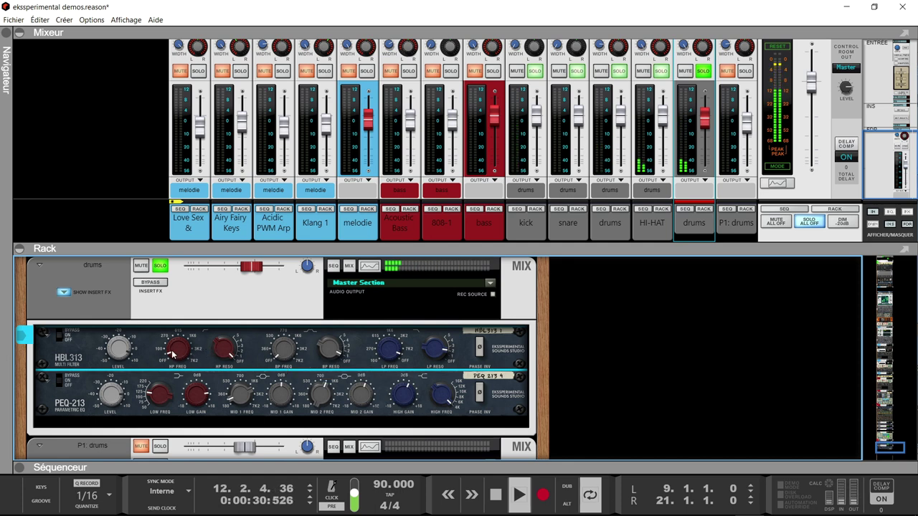
Step: Try the HBL313 high-pass resonance and low-pass frequency on the playing drums bus, returning them to their previous settings
mouse_move(183, 347)
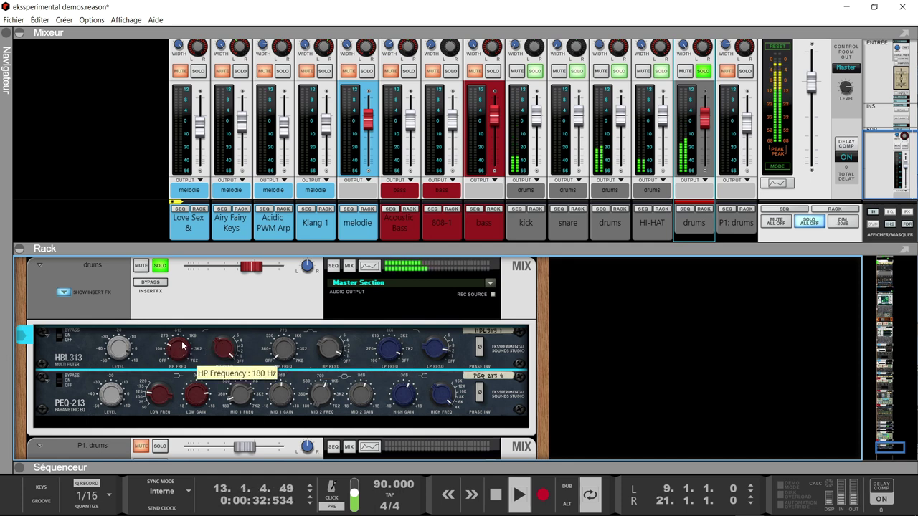
drag(223, 350, 184, 370)
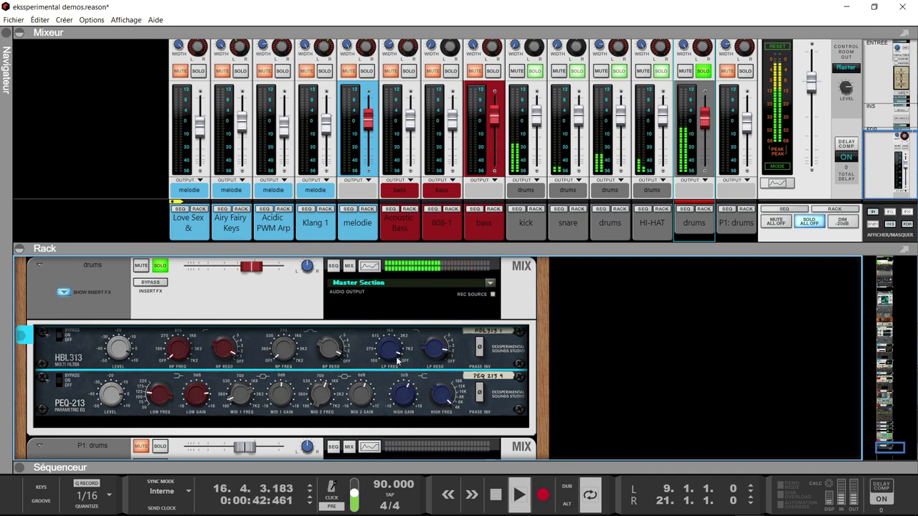
mouse_move(397, 361)
mouse_down()
mouse_move(393, 395)
mouse_move(389, 350)
mouse_up()
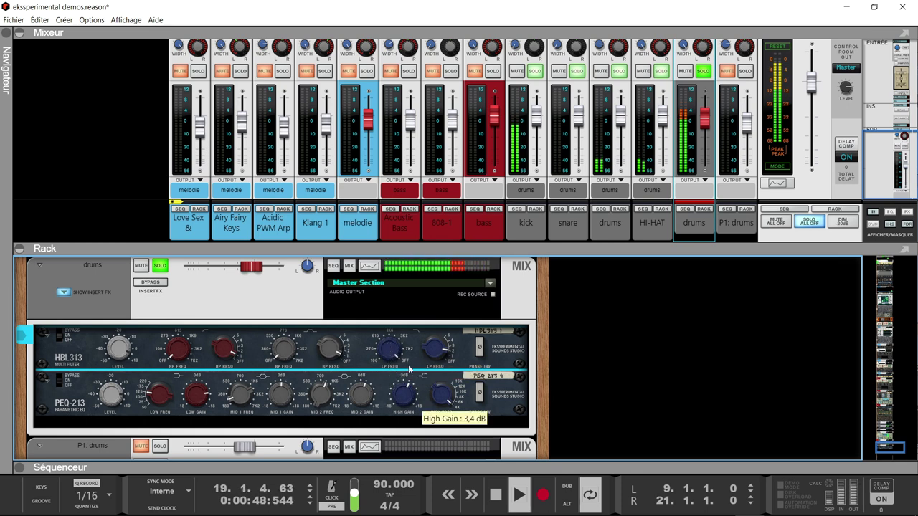
drag(391, 355, 391, 349)
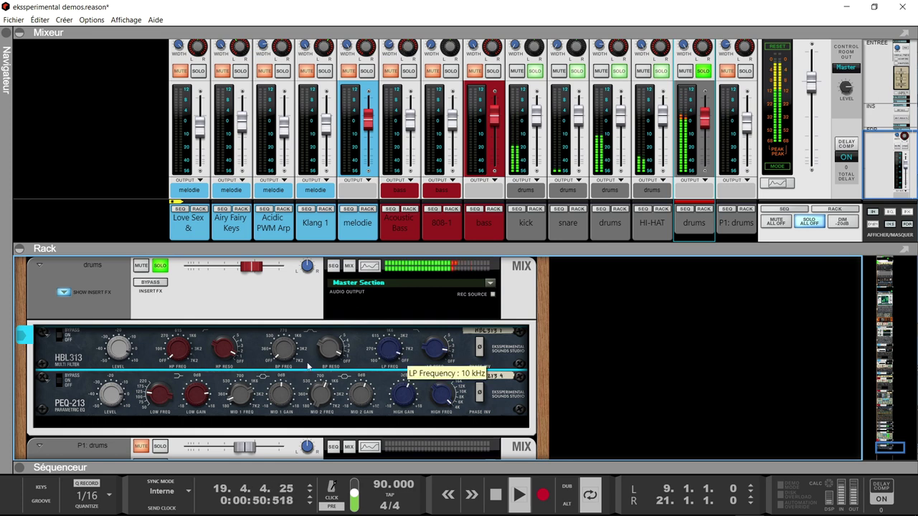
mouse_move(178, 354)
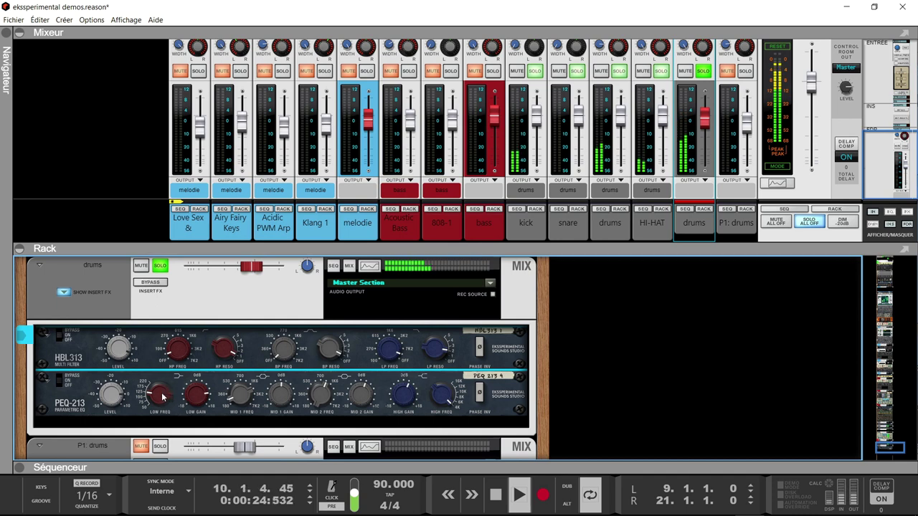
Step: Try the PEQ-213 low, mid 1 and mid 2 frequency controls on the drums bus, returning them to their previous settings
mouse_move(162, 396)
mouse_move(162, 396)
mouse_down()
mouse_move(159, 422)
mouse_move(156, 386)
mouse_up()
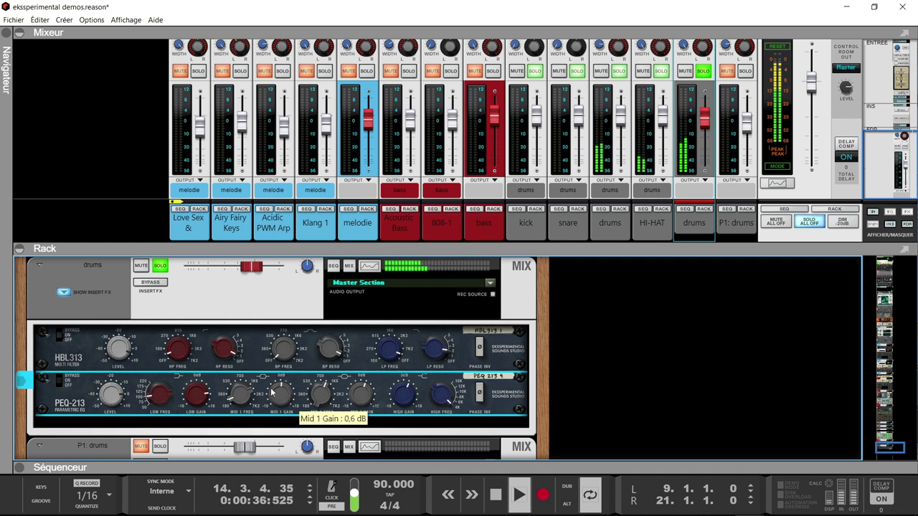
mouse_move(241, 399)
mouse_down()
mouse_move(239, 354)
mouse_move(237, 393)
mouse_up()
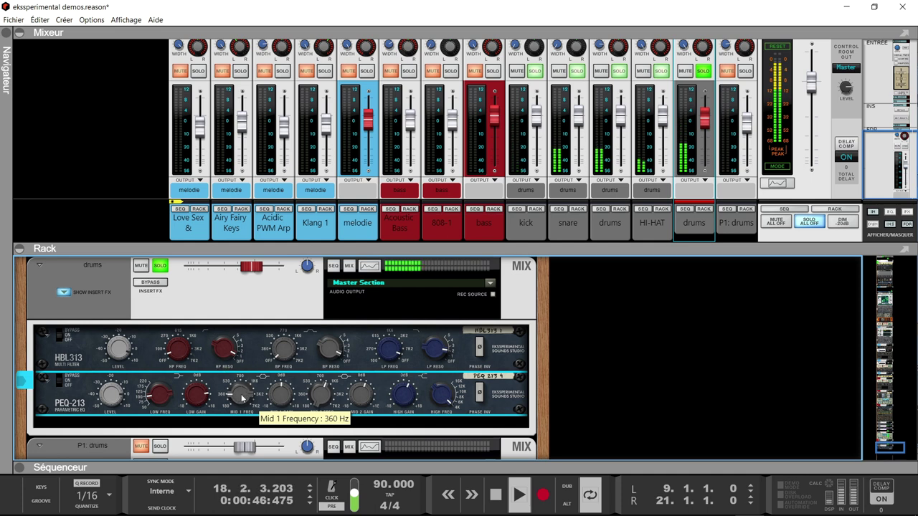
mouse_move(324, 392)
mouse_down()
mouse_move(321, 366)
mouse_move(320, 407)
mouse_up()
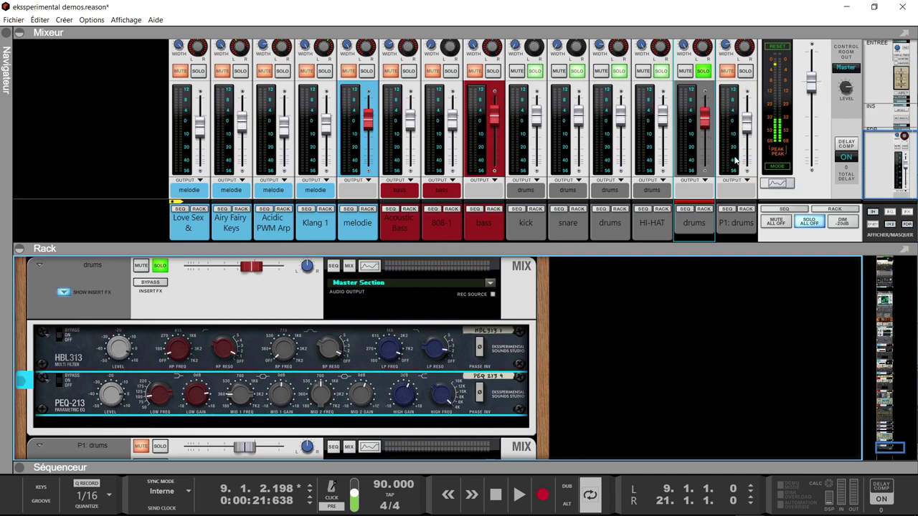
Step: Play the drums with the P1: drums channel also soloed, and show its C212 compressor in the rack to examine the threshold
key(space)
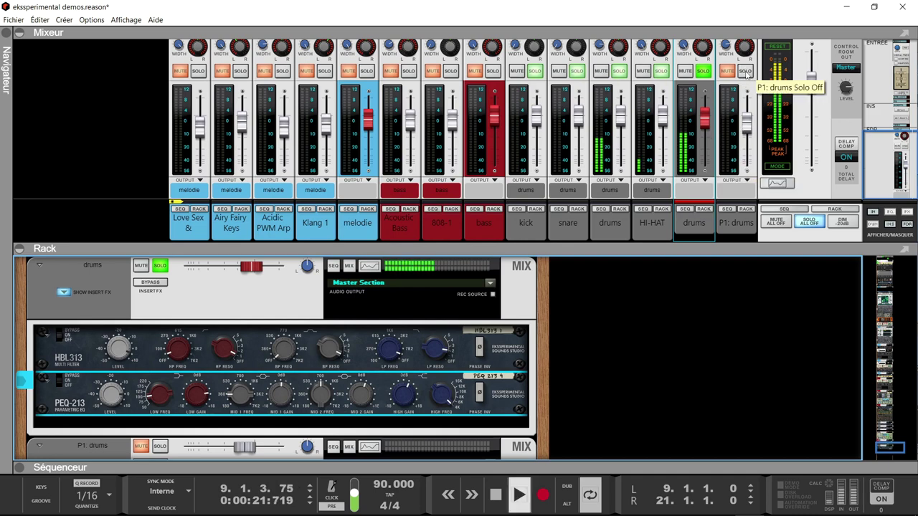
click(745, 71)
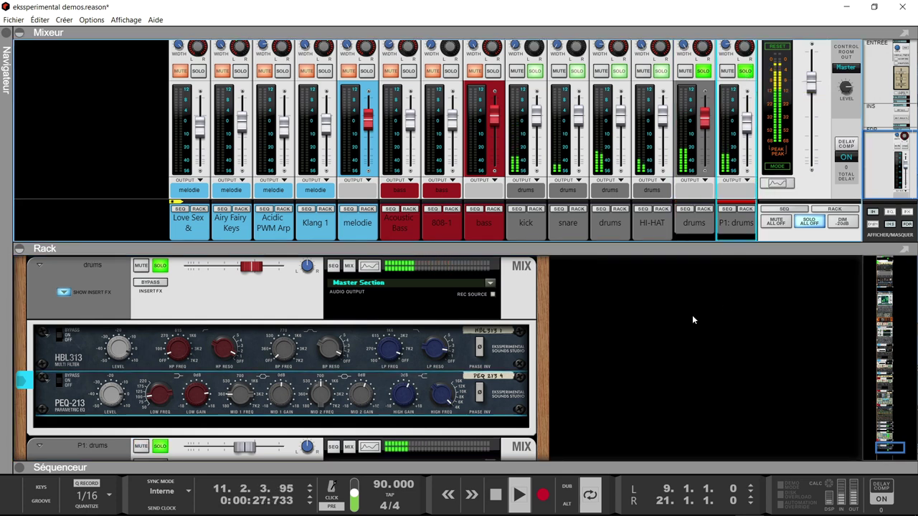
click(746, 210)
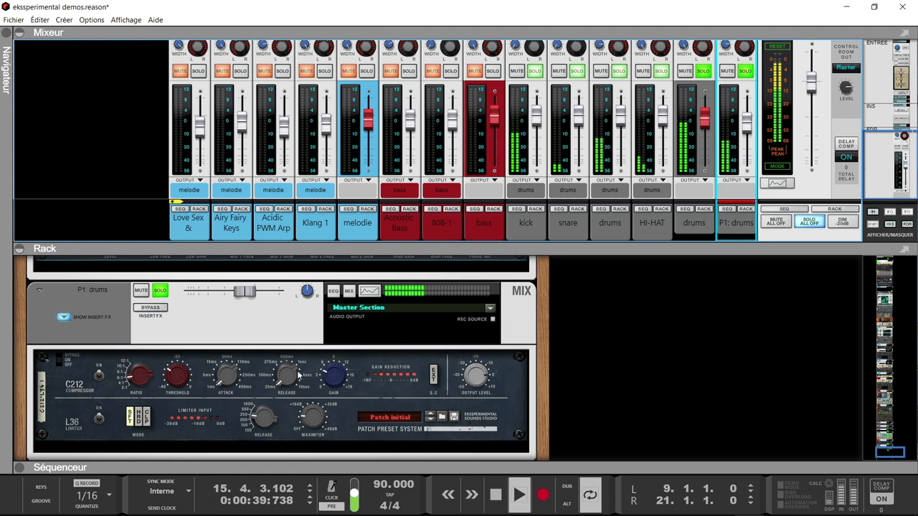
click(177, 377)
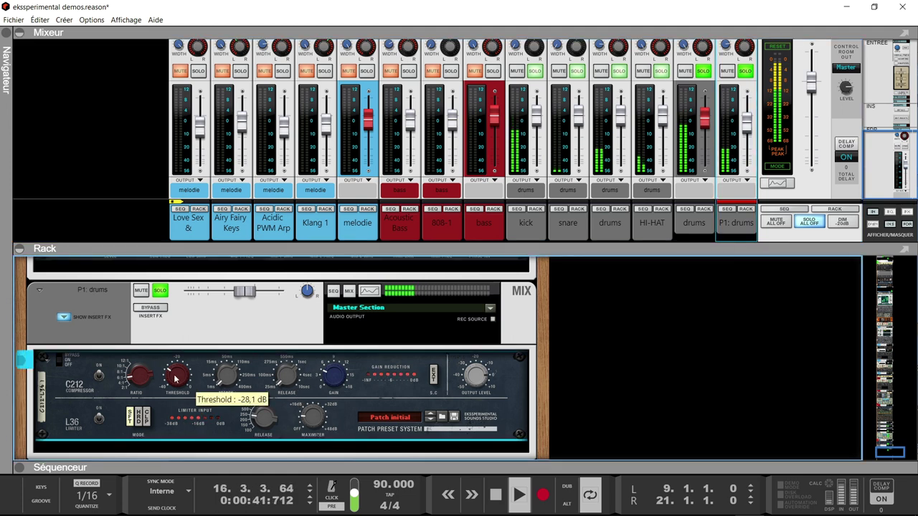
drag(177, 376, 177, 378)
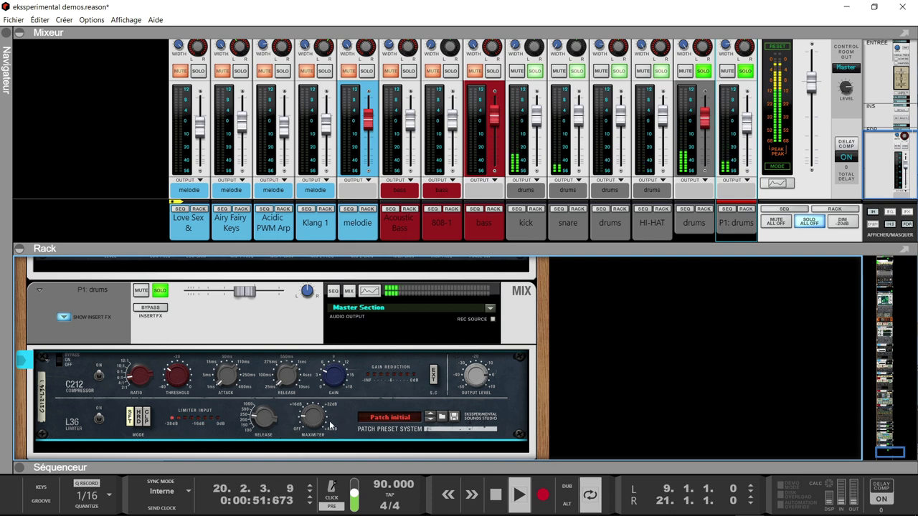
Step: Compare the drums bus and the P1: drums parallel channel by toggling their solos, leaving both channels soloed
click(745, 71)
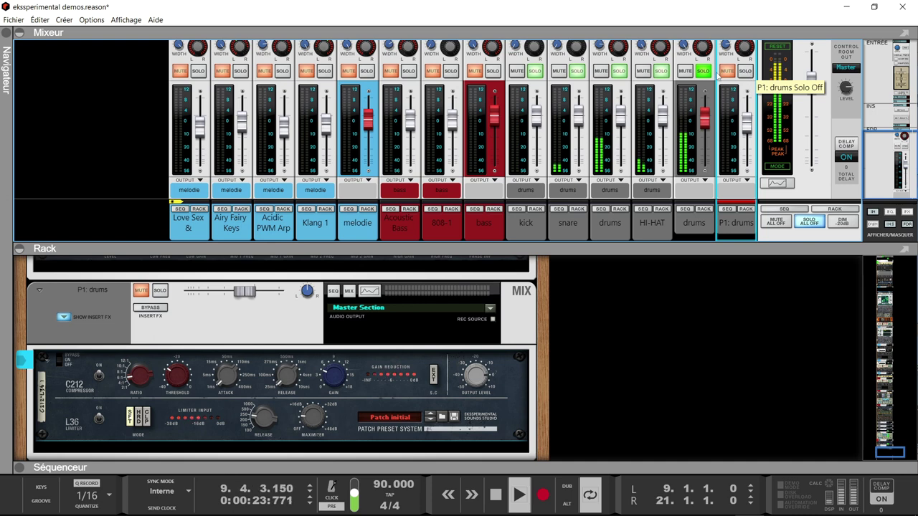
click(746, 71)
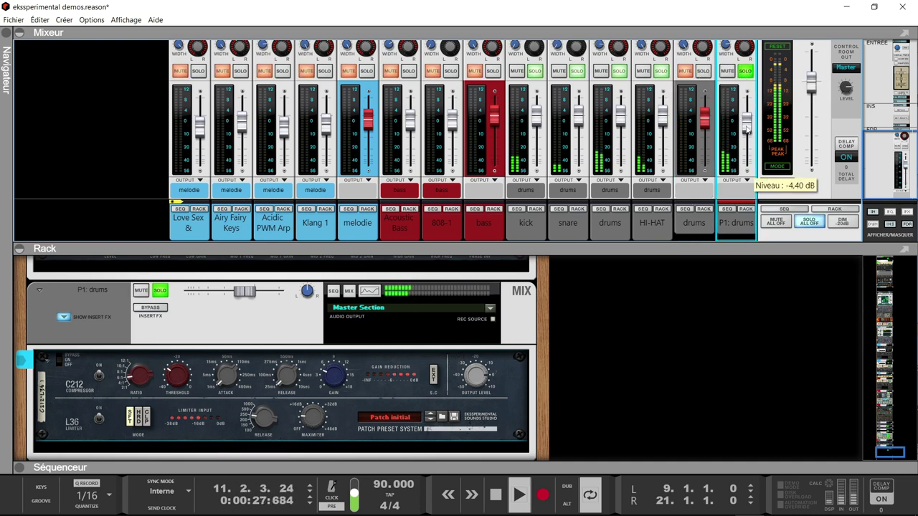
click(703, 71)
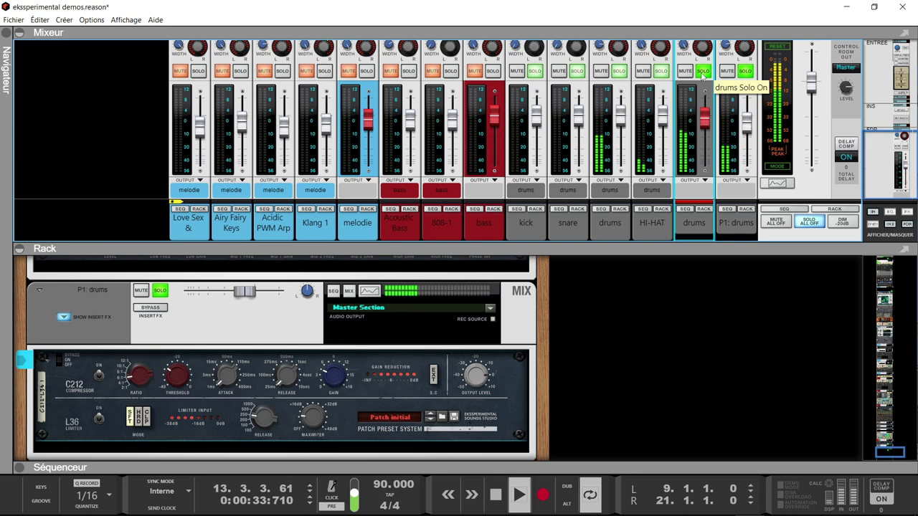
click(702, 71)
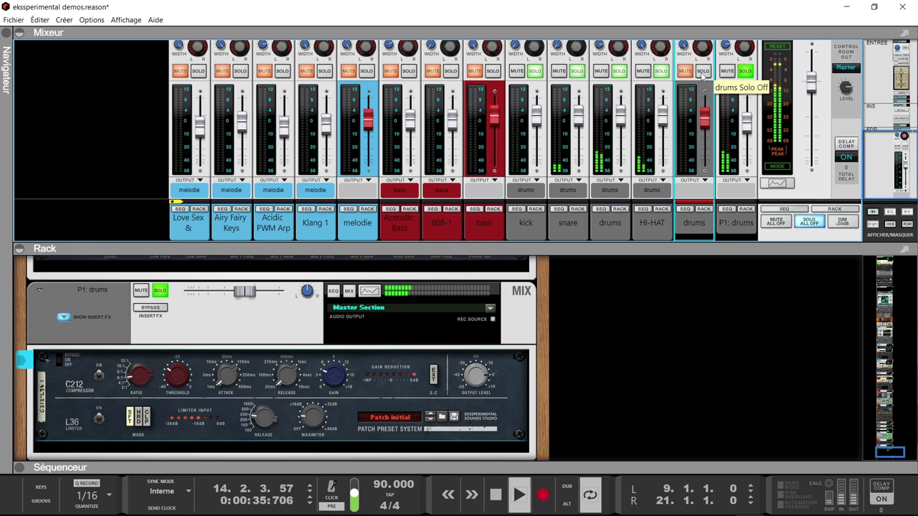
click(703, 71)
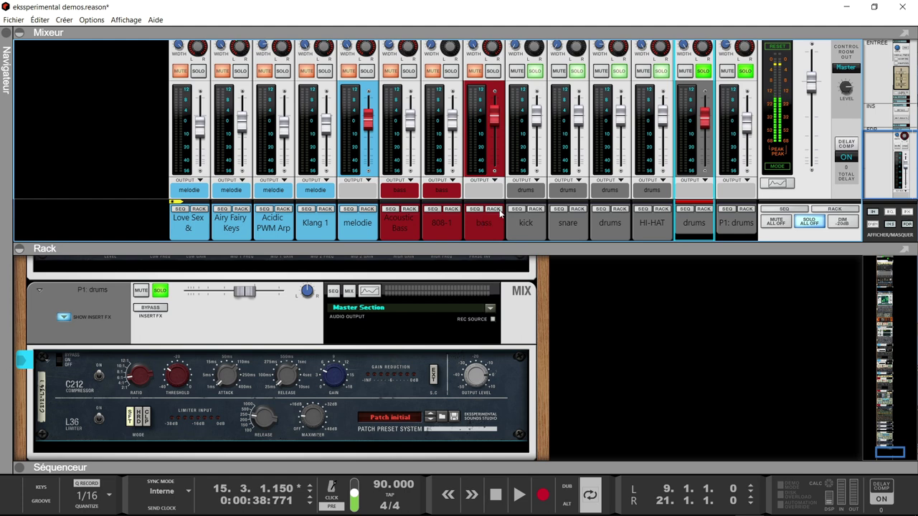
Step: Show the bass bus inserts in the rack, then play the bus soloed and toggle its insert bypass, leaving the effects active
click(499, 211)
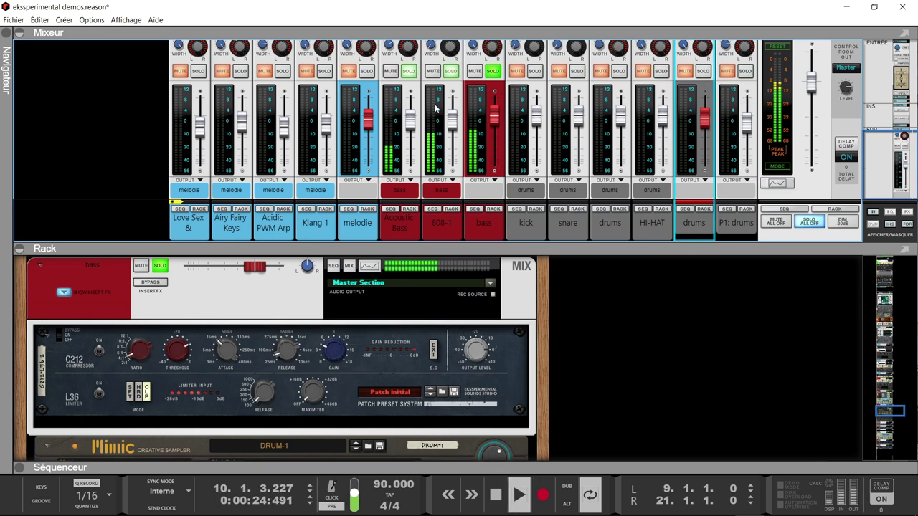
click(151, 283)
click(151, 284)
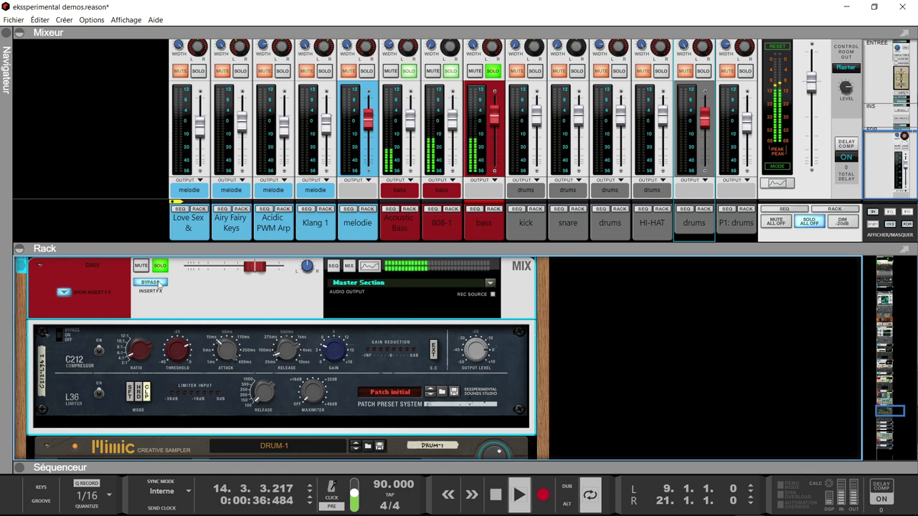
Step: Solo the 808-1 channel within the bass bus and show its Filter Chain insert effect in the rack
scroll(231, 299, up, 5)
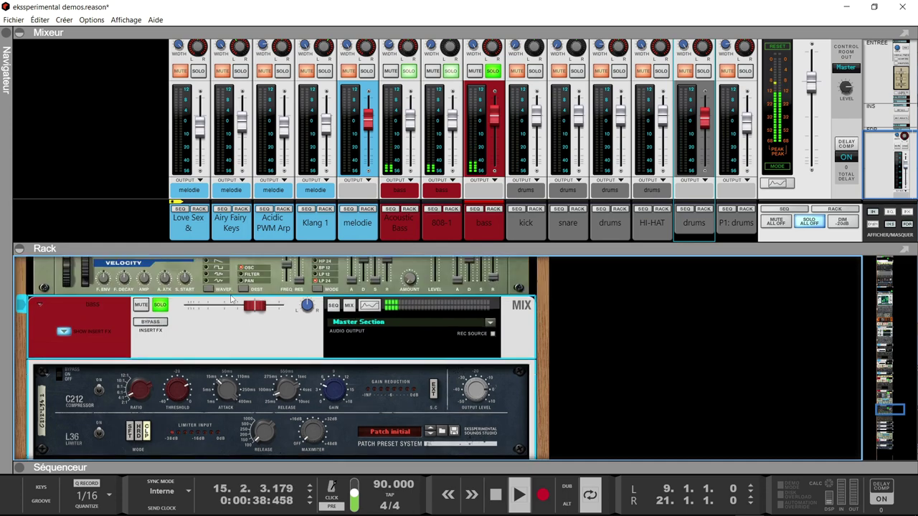
scroll(230, 299, up, 8)
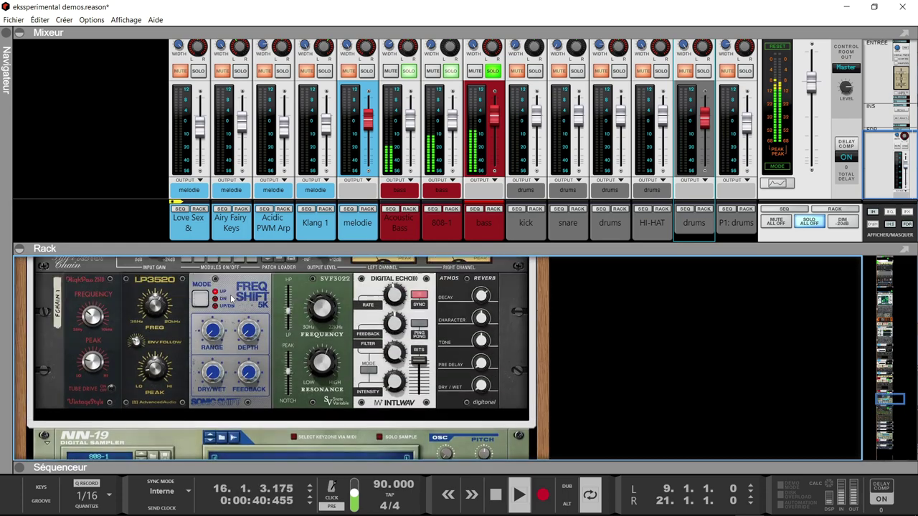
scroll(231, 300, up, 2)
scroll(231, 300, down, 4)
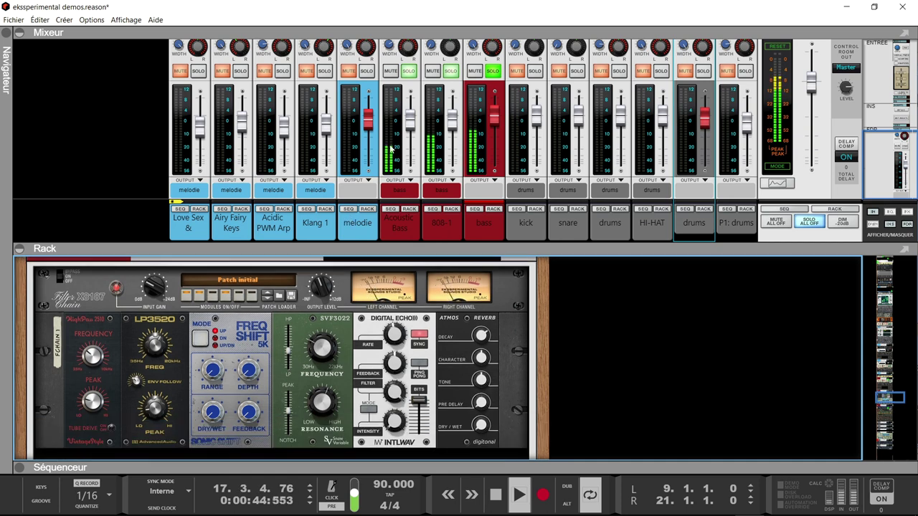
click(450, 71)
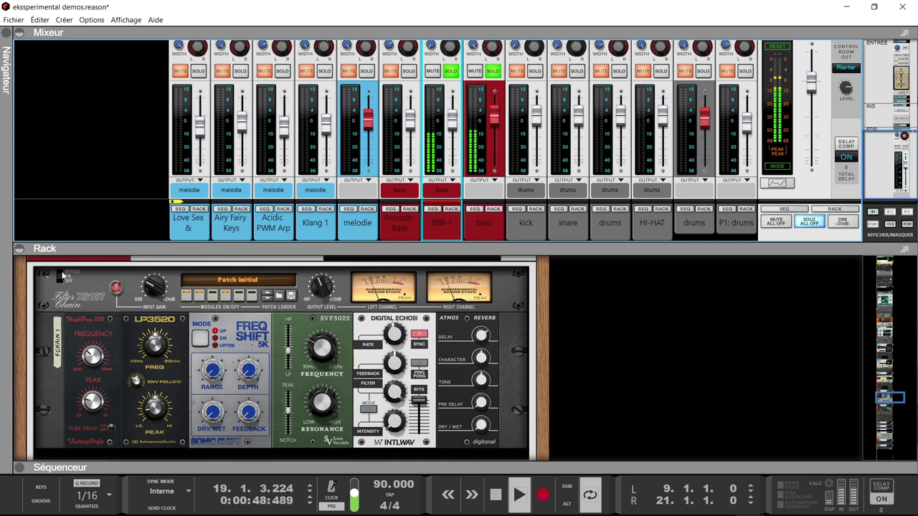
scroll(74, 302, up, 2)
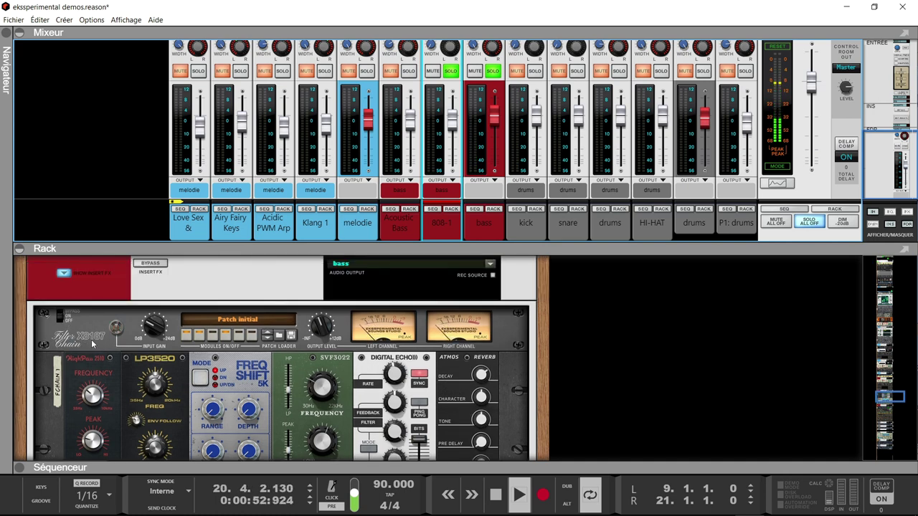
Step: Compare the 808-1 channel with and without its Filter Chain by toggling the insert bypass, leaving the effect active
click(159, 265)
click(160, 266)
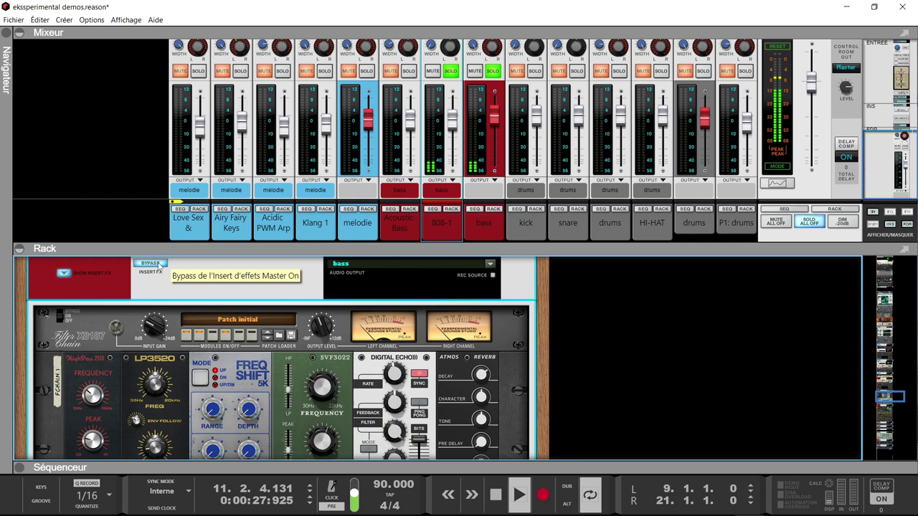
click(159, 266)
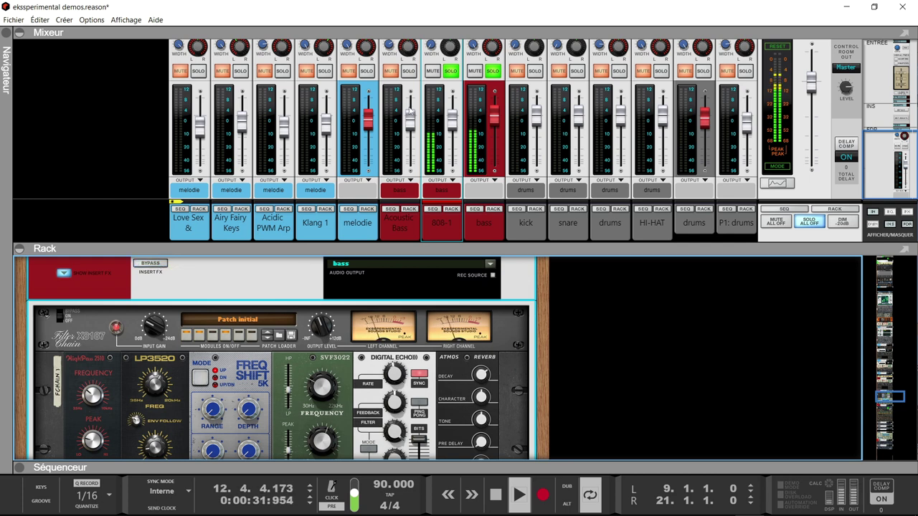
Step: Solo the Acoustic Bass channel alongside the 808-1 and bass channels and show its Pulsar and mix channel in the rack, then stop playback
click(410, 73)
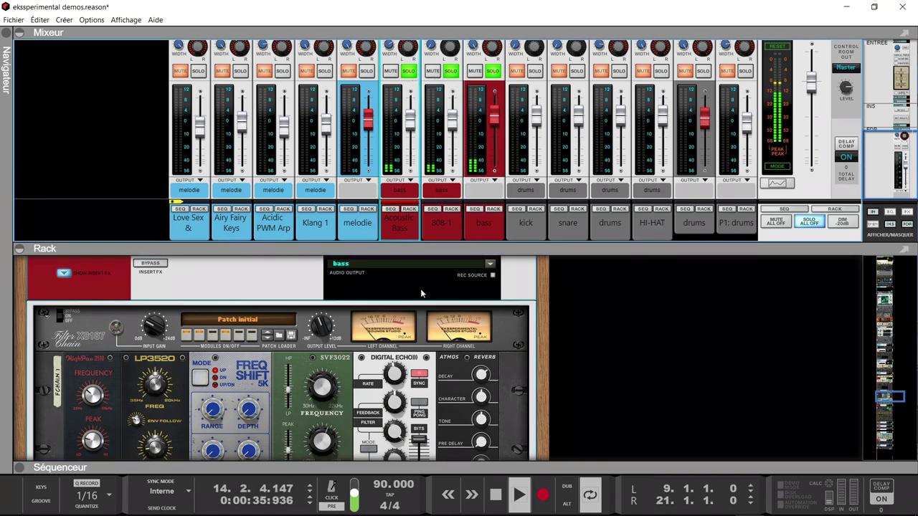
scroll(421, 293, up, 6)
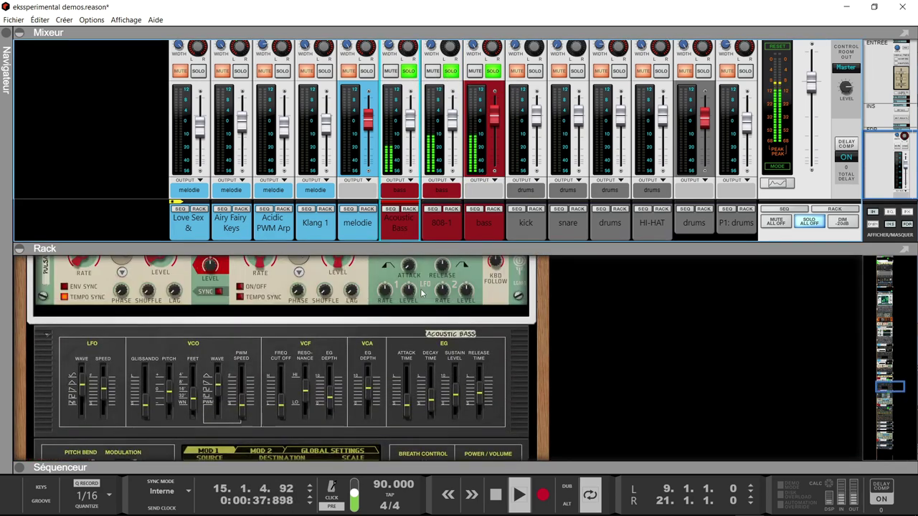
scroll(421, 293, up, 5)
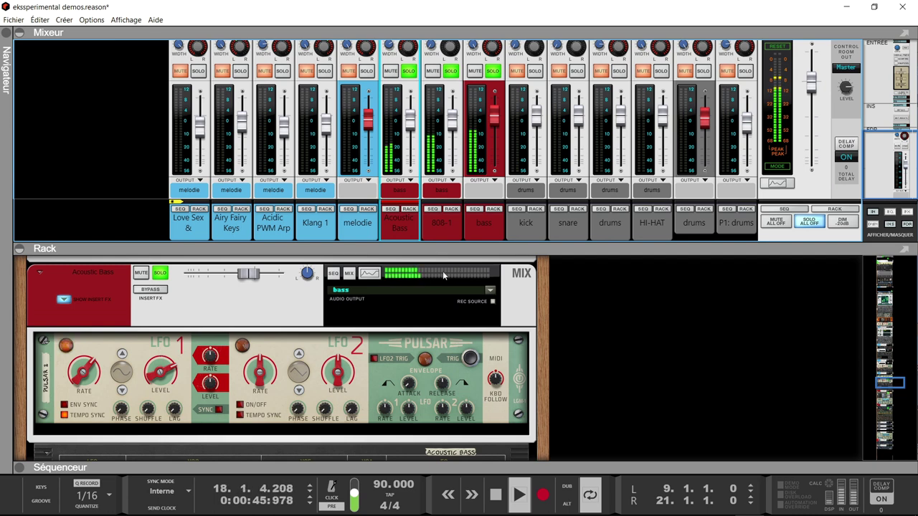
key(space)
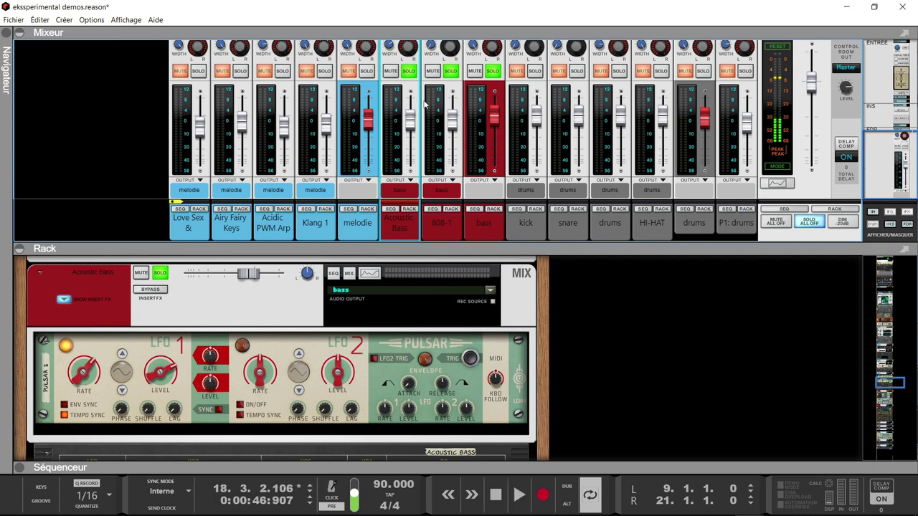
Step: Solo the melodie bus, remove the solos from the Acoustic Bass, 808-1 and bass channels, and start playback
click(368, 73)
click(409, 72)
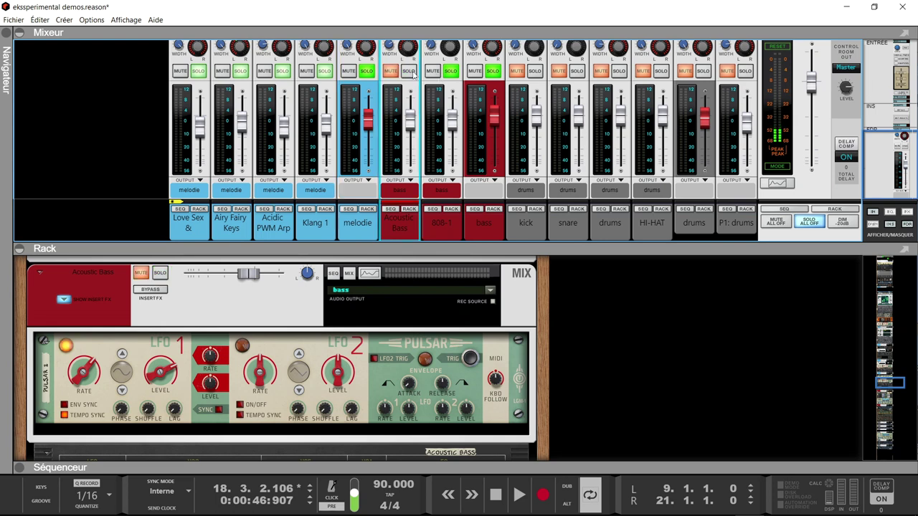
click(450, 71)
click(493, 72)
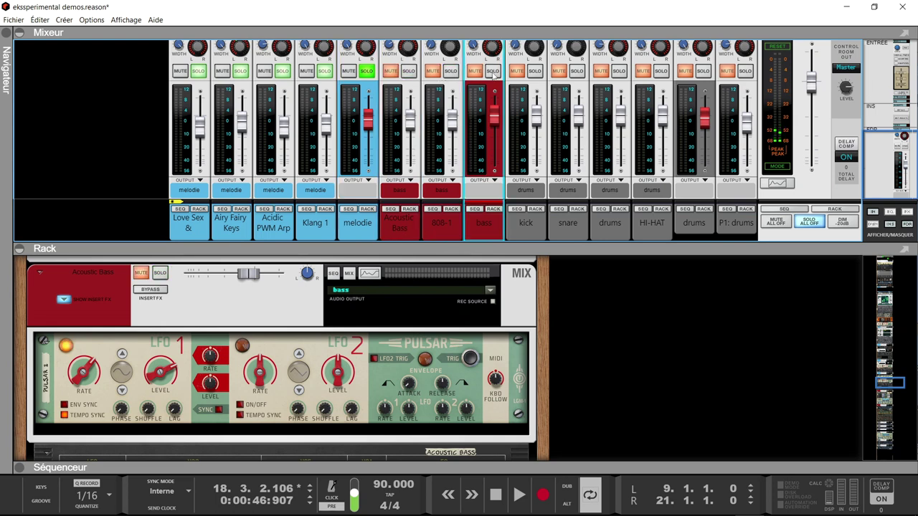
key(space)
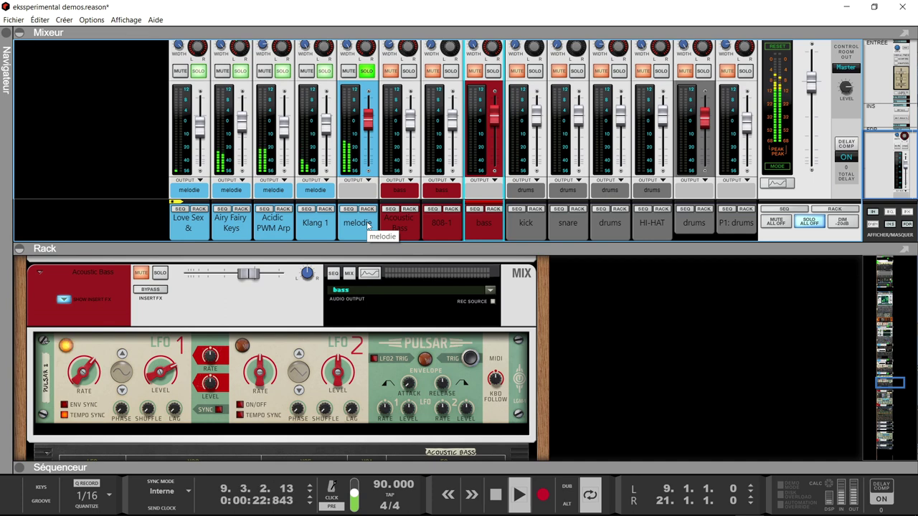
Step: Show the melodie bus's HBL313 and Stereo Imager inserts and compare them by toggling the insert bypass, leaving the effects active
click(367, 223)
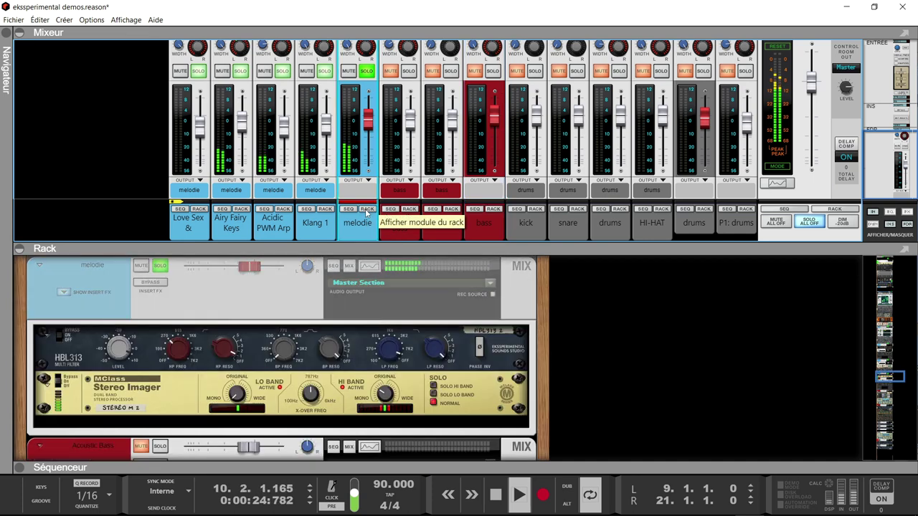
key(space)
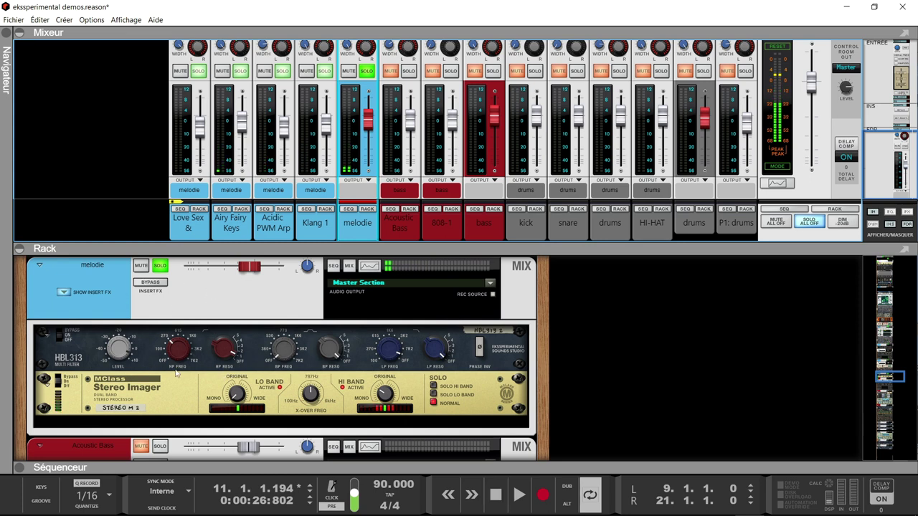
key(space)
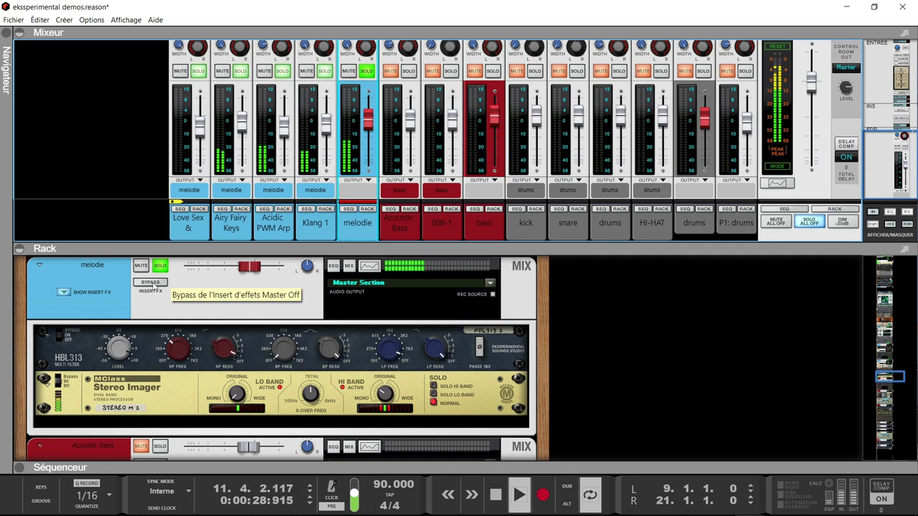
click(150, 283)
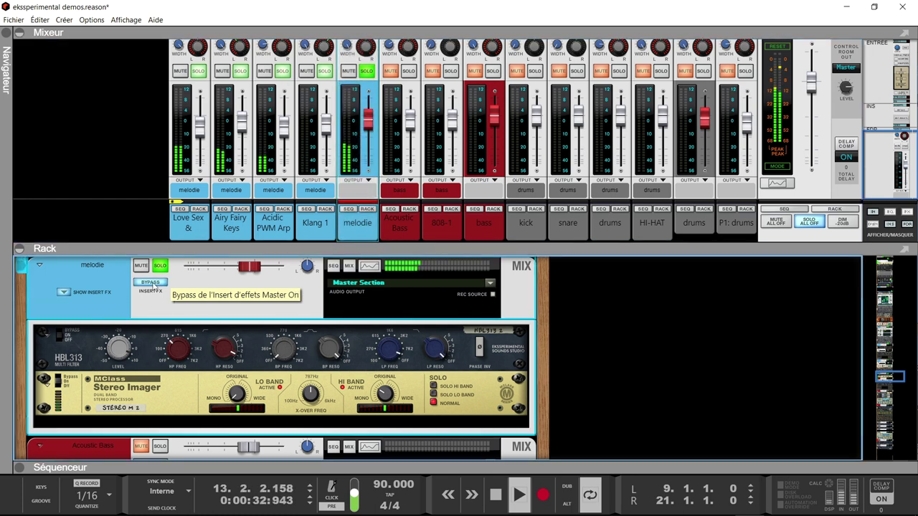
click(151, 283)
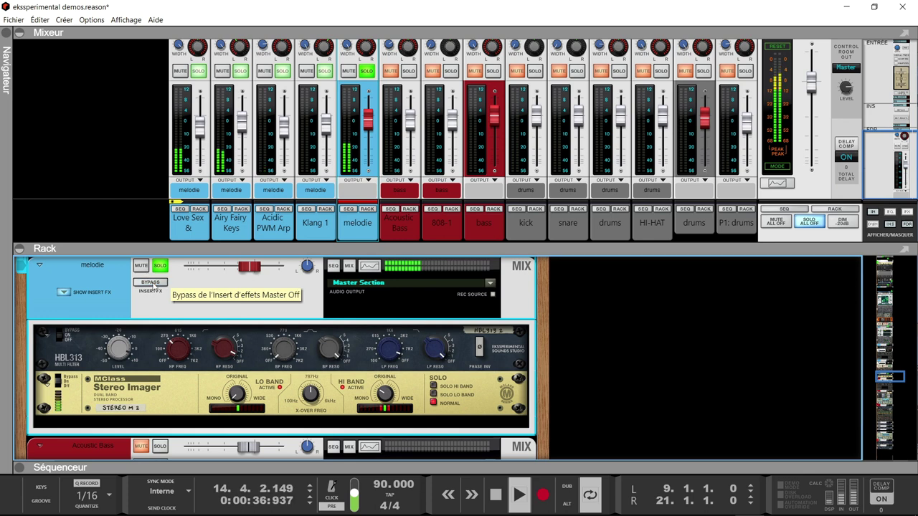
click(153, 285)
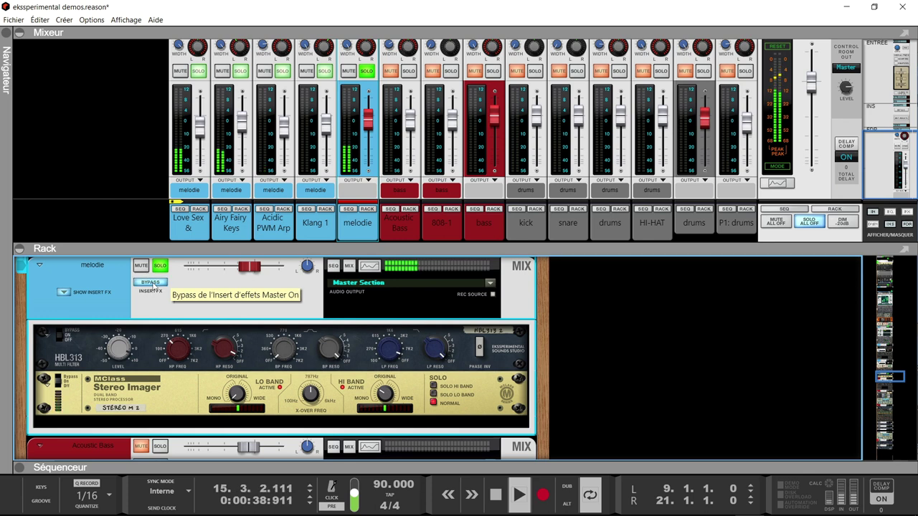
click(153, 285)
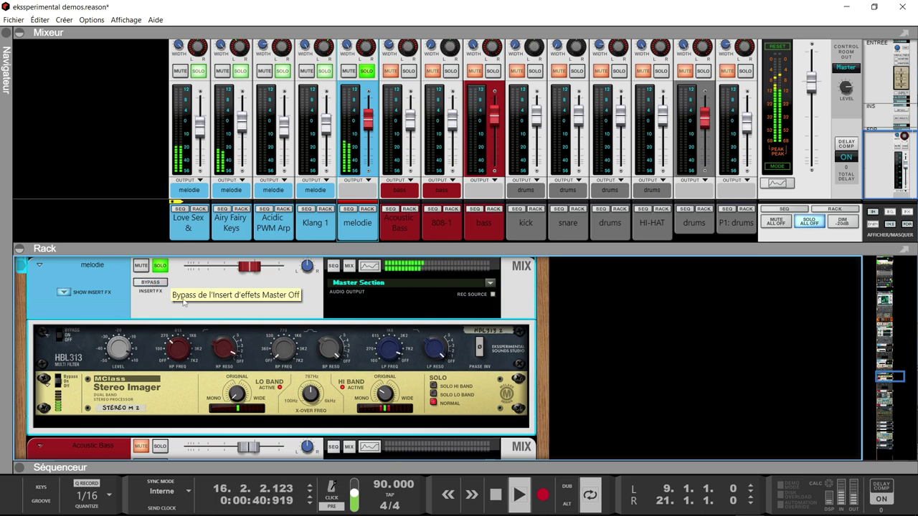
key(space)
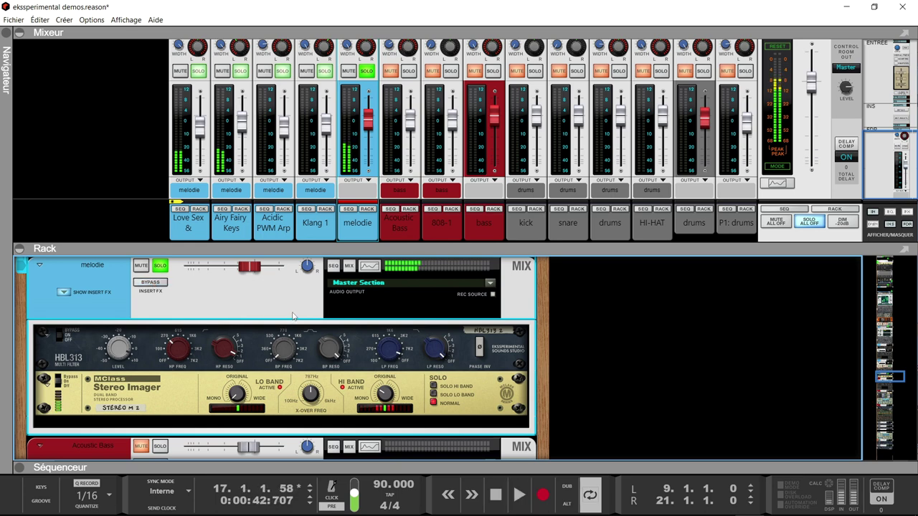
Step: Locate the Acidic PWM Arp channel in the rack and solo it within the melodie bus
scroll(305, 292, up, 5)
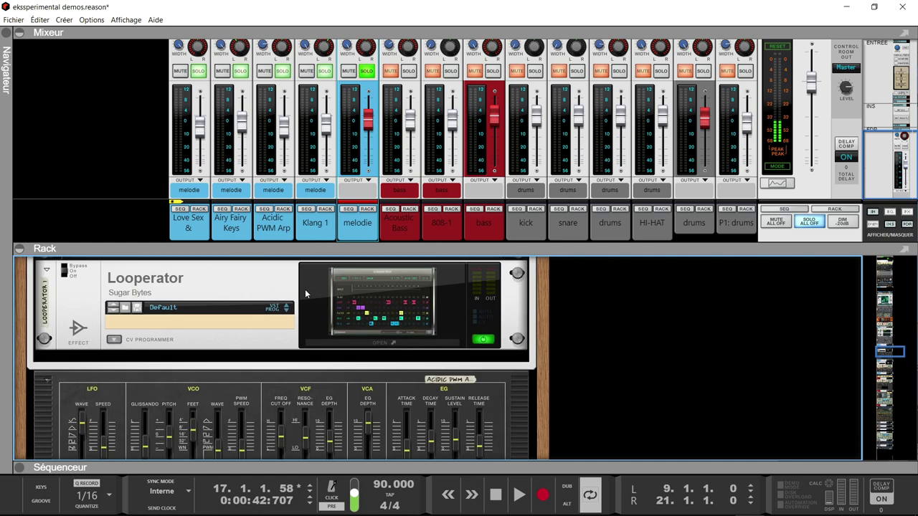
scroll(305, 289, down, 5)
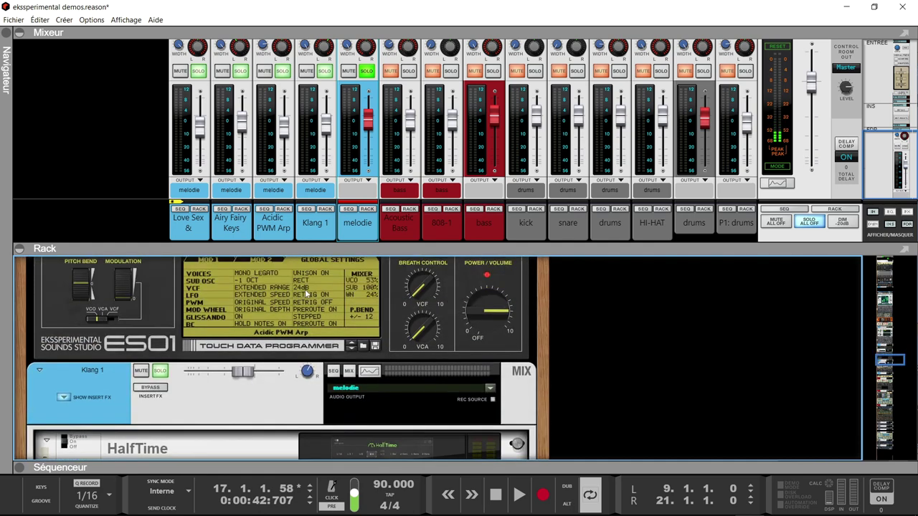
scroll(305, 289, up, 5)
scroll(305, 289, down, 3)
scroll(305, 293, down, 2)
scroll(304, 293, up, 4)
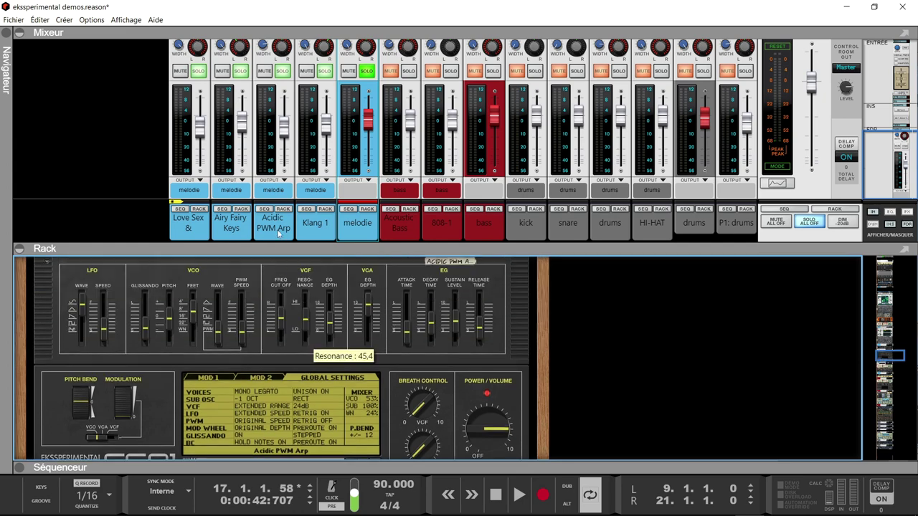
scroll(312, 357, down, 5)
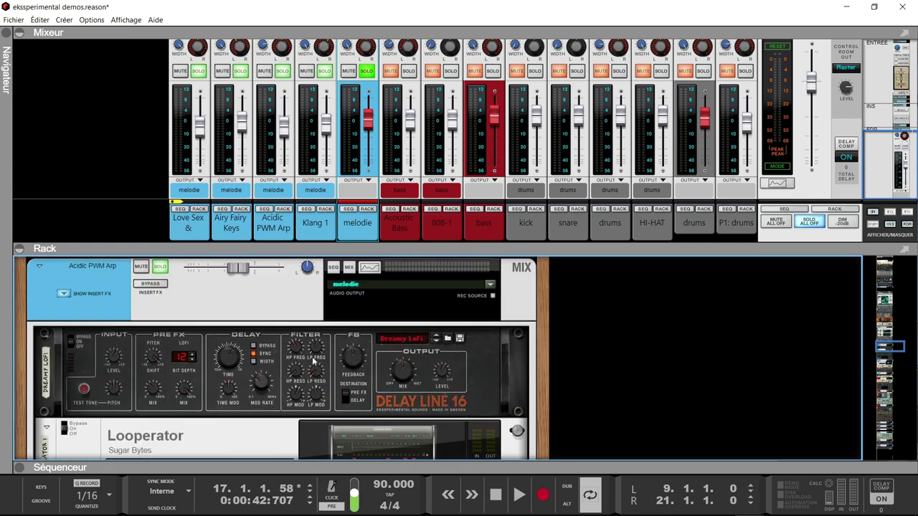
scroll(312, 357, up, 2)
click(159, 346)
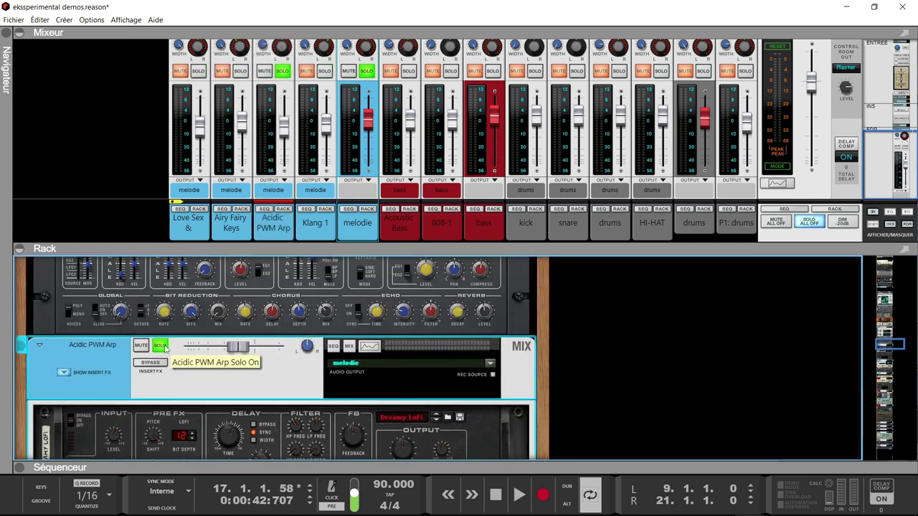
Step: Play the soloed Acidic PWM Arp channel and compare its Delay Line 16 and Looperator inserts using the insert bypass, leaving them active
key(space)
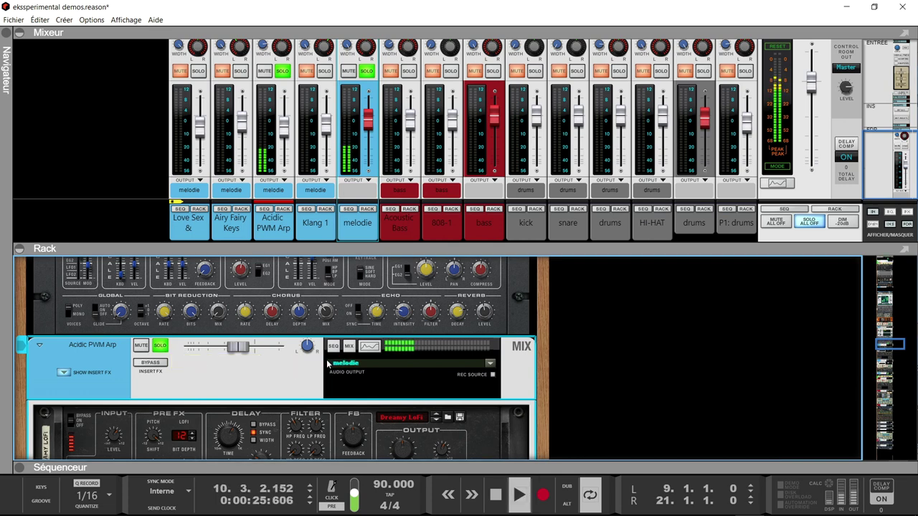
scroll(327, 364, down, 3)
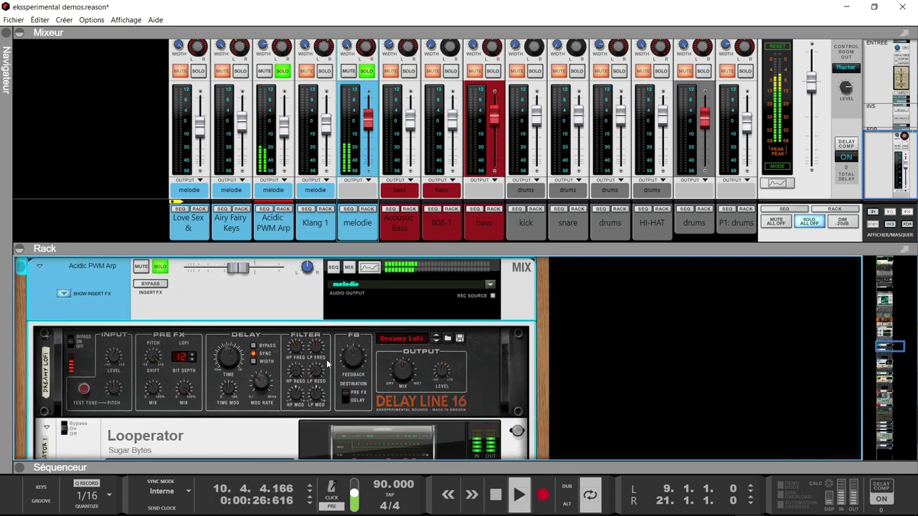
key(KP_1)
click(148, 290)
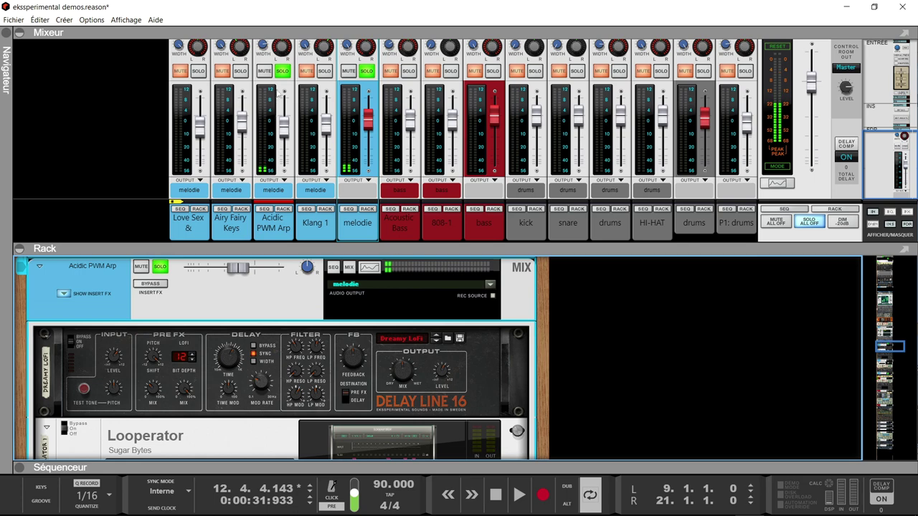
Step: Solo the Airy Fairy Keys channel in place of Acidic PWM Arp and show its Dual Arpeggio player in the rack
click(240, 71)
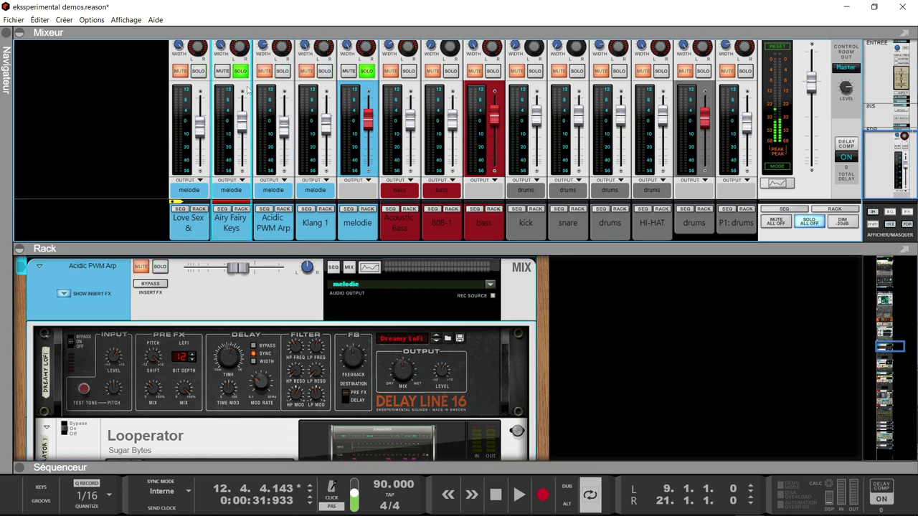
click(241, 210)
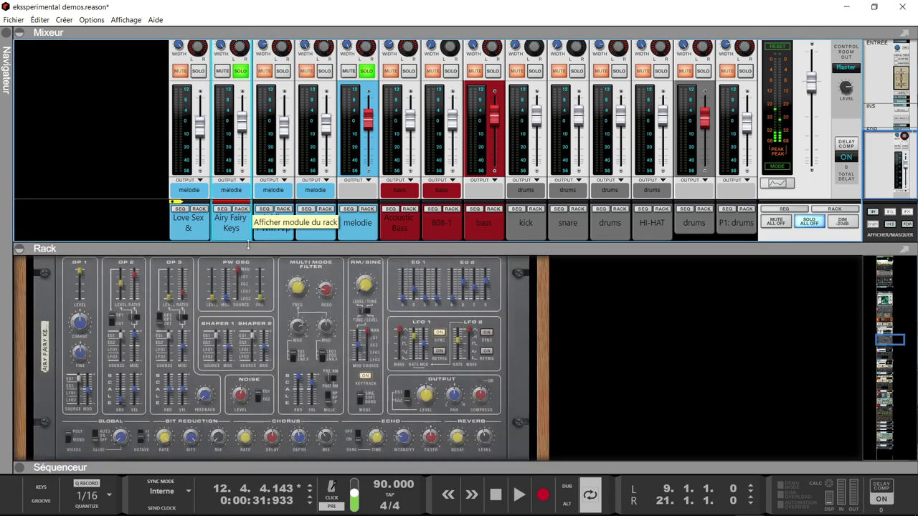
scroll(334, 278, up, 4)
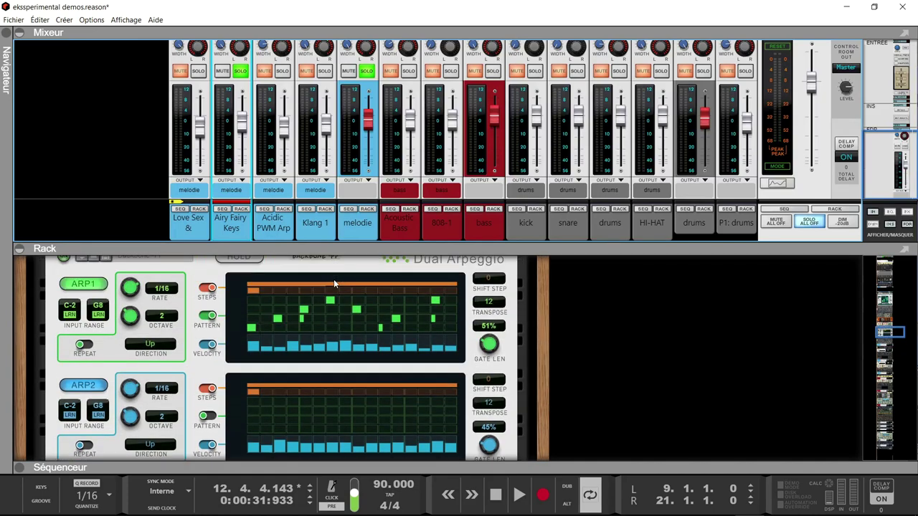
Step: Play Airy Fairy Keys and compare it with and without the Dual Arpeggio by toggling Bypass All, leaving the arpeggio active
key(space)
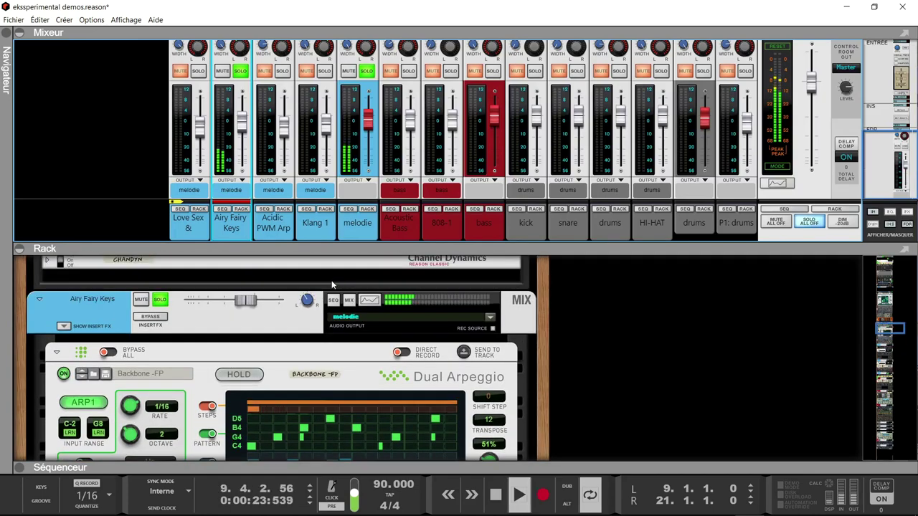
click(109, 352)
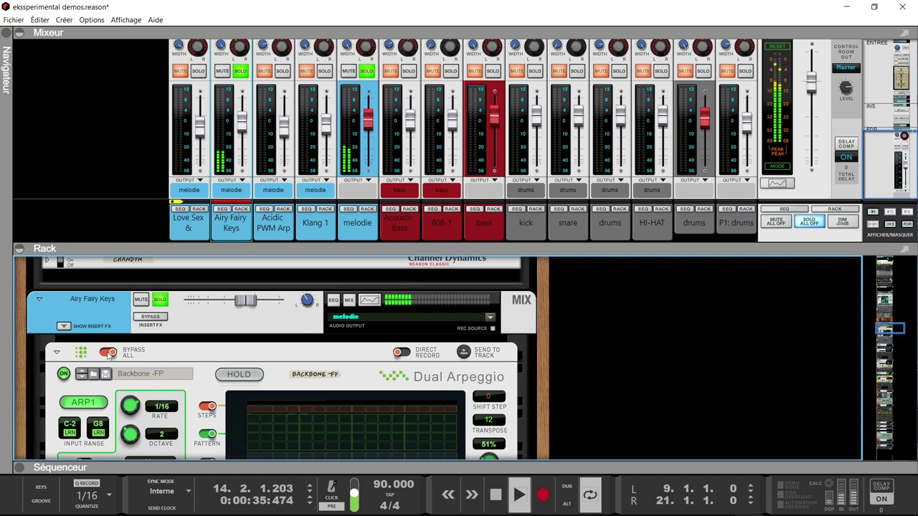
click(109, 353)
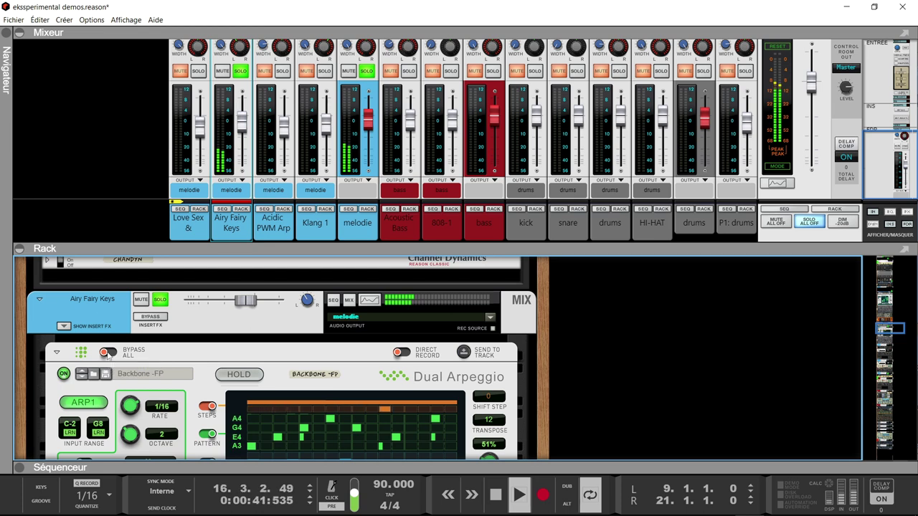
Step: Add the Acidic PWM Arp and Klang 1 channels to the soloed Airy Fairy Keys, listen to them together and stop playback
click(284, 71)
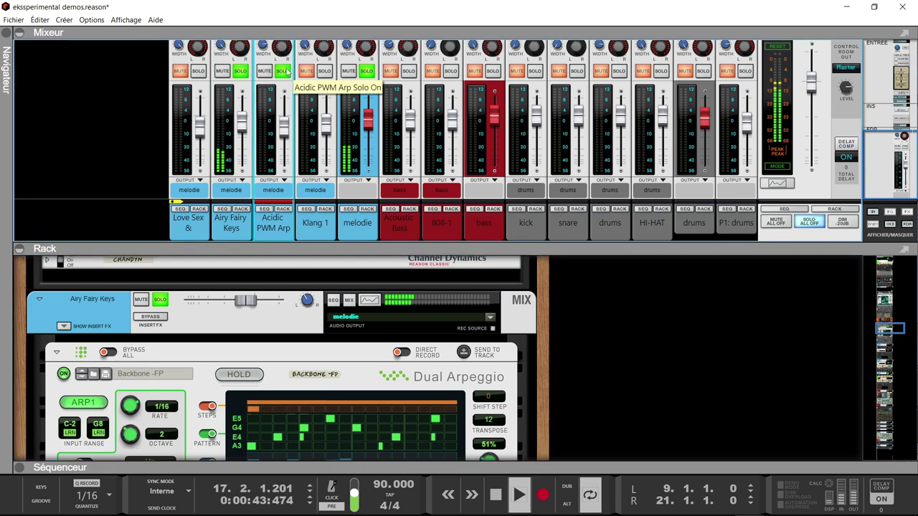
click(324, 72)
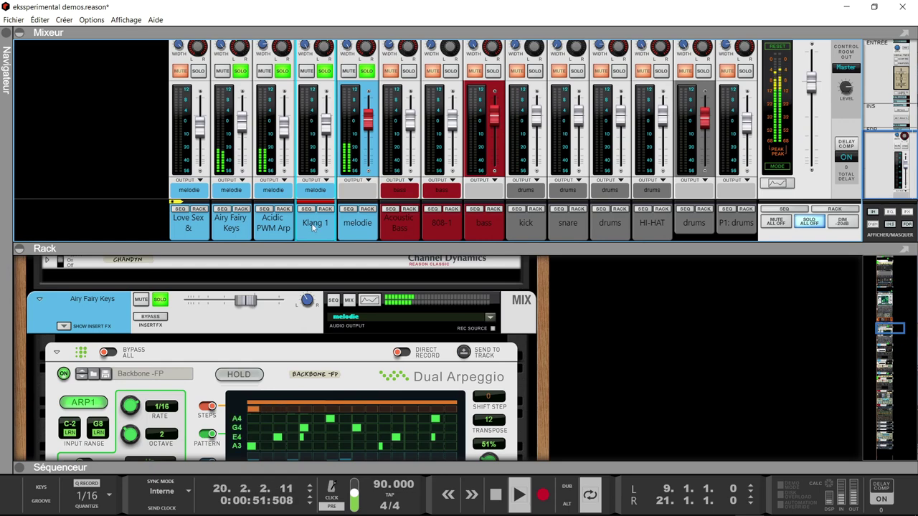
scroll(308, 327, down, 3)
scroll(308, 327, down, 1)
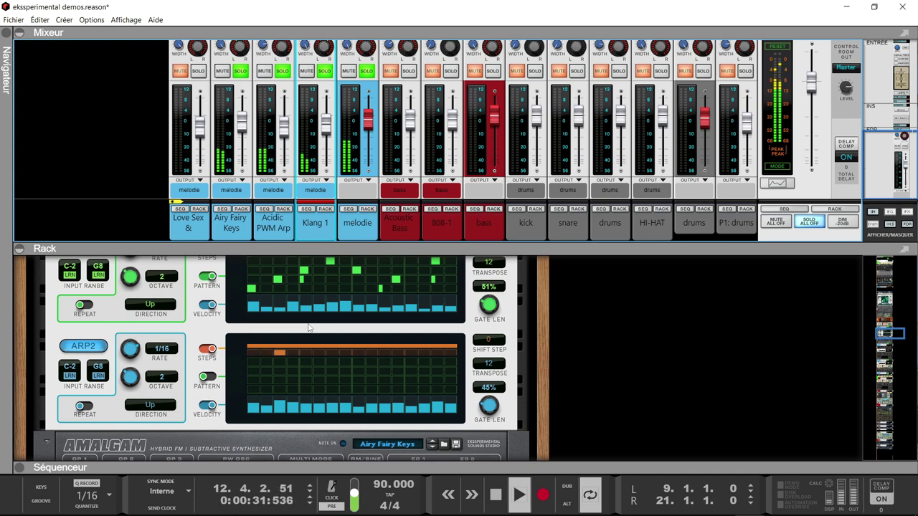
key(space)
Step: Show the Chord Sequencer player above the Amalgam synthesizer with the 80s Dyme patch in the rack
scroll(308, 327, up, 10)
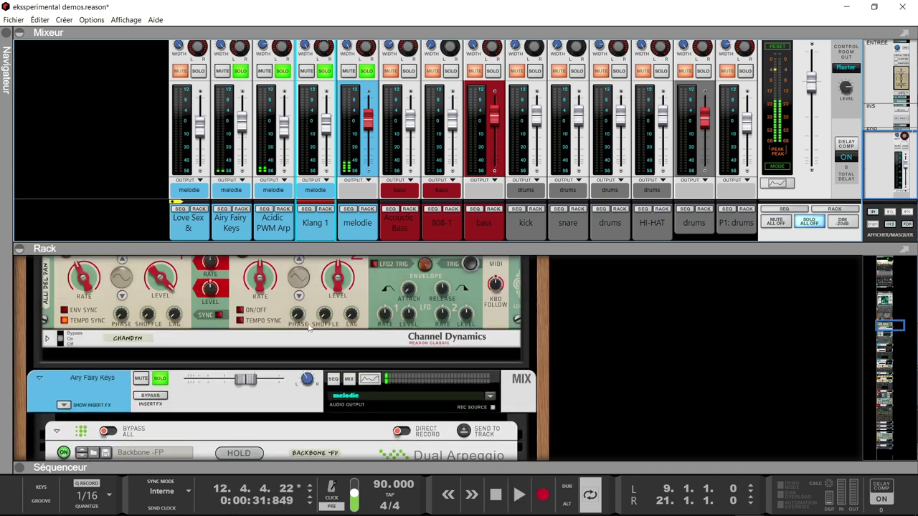
scroll(309, 324, up, 8)
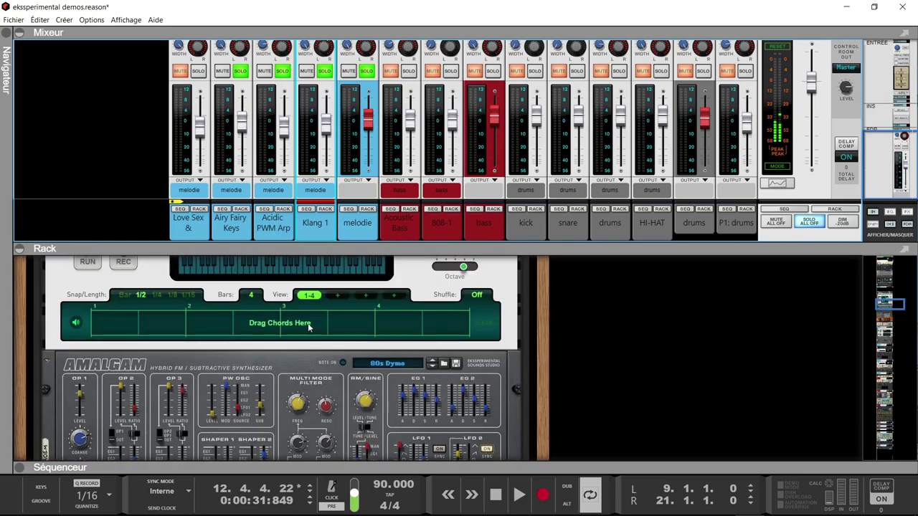
scroll(309, 326, up, 6)
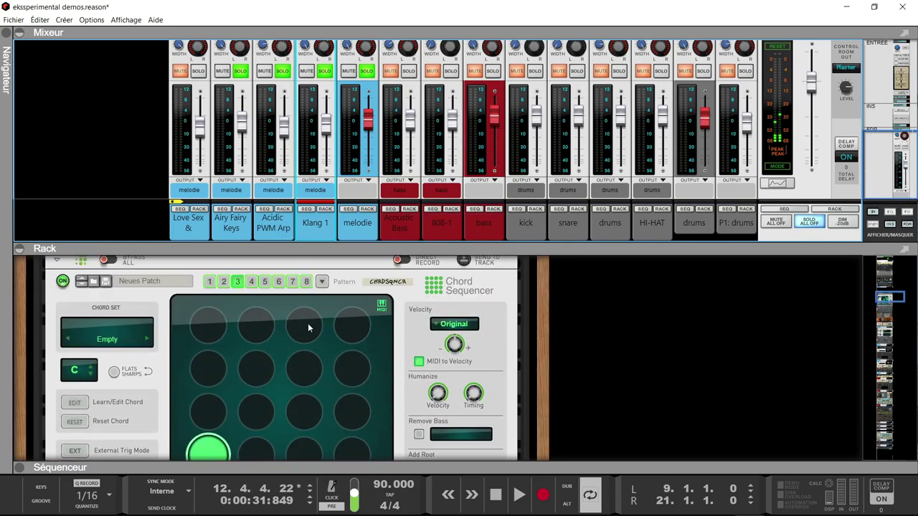
Step: Play the Love Sex & Harmony channel soloed alone and review its Chord Sequencer, Amalgam synthesizer and Pulveriser in the rack
scroll(271, 313, down, 4)
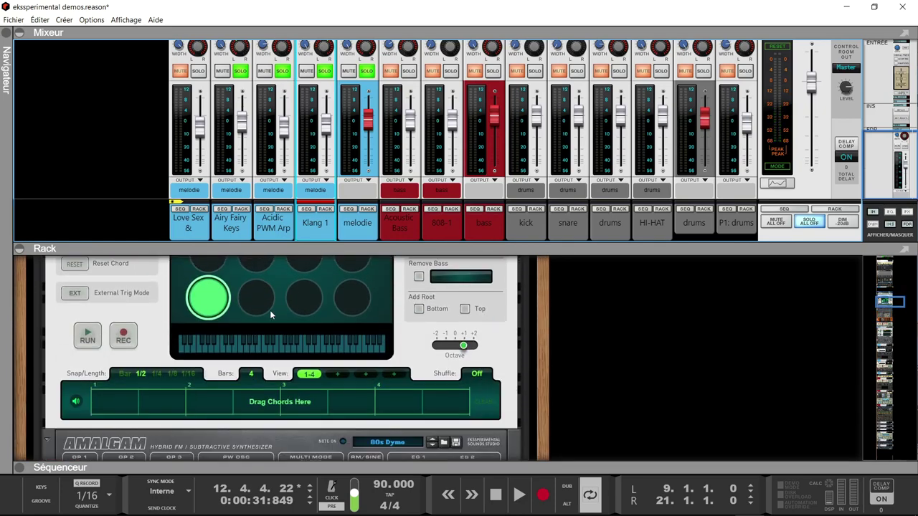
scroll(270, 309, down, 4)
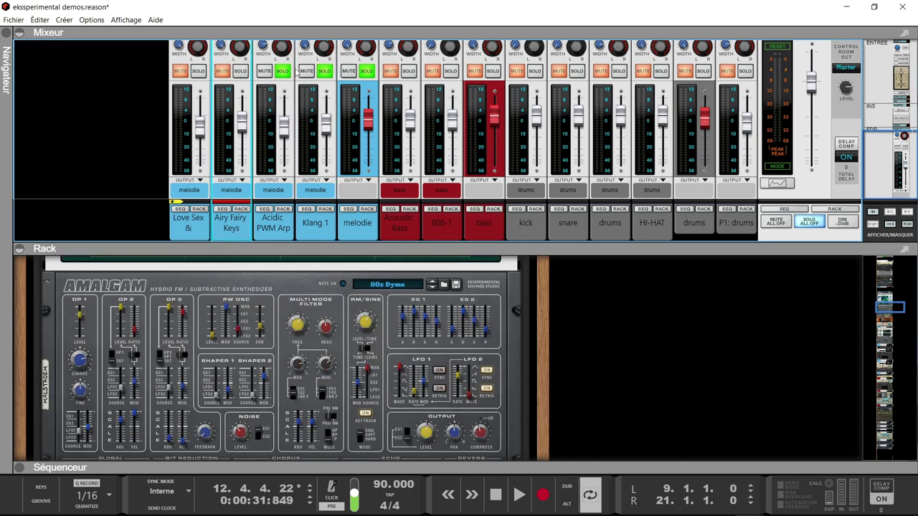
key(F7)
key(space)
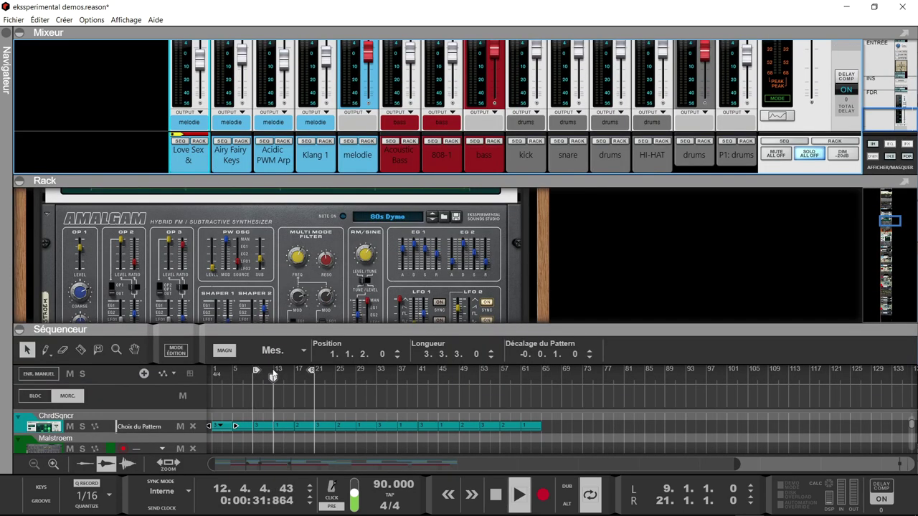
click(19, 329)
scroll(169, 353, down, 3)
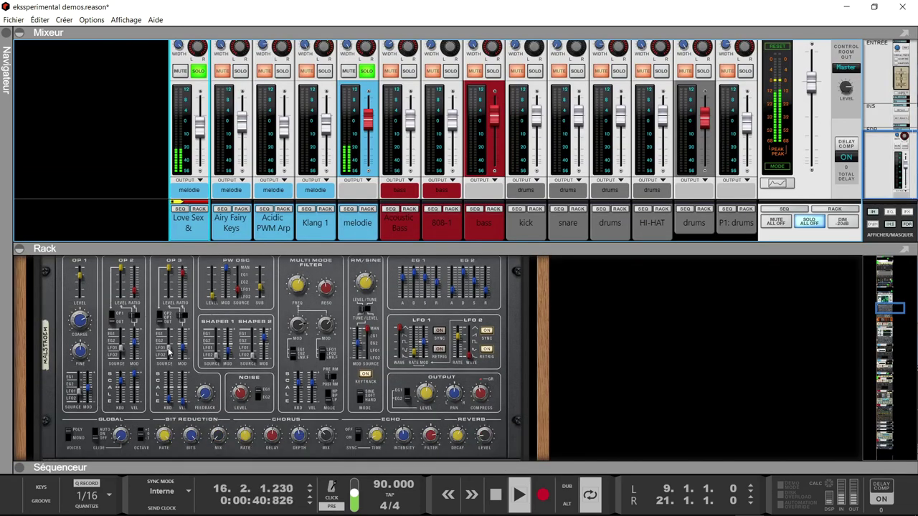
scroll(169, 353, down, 1)
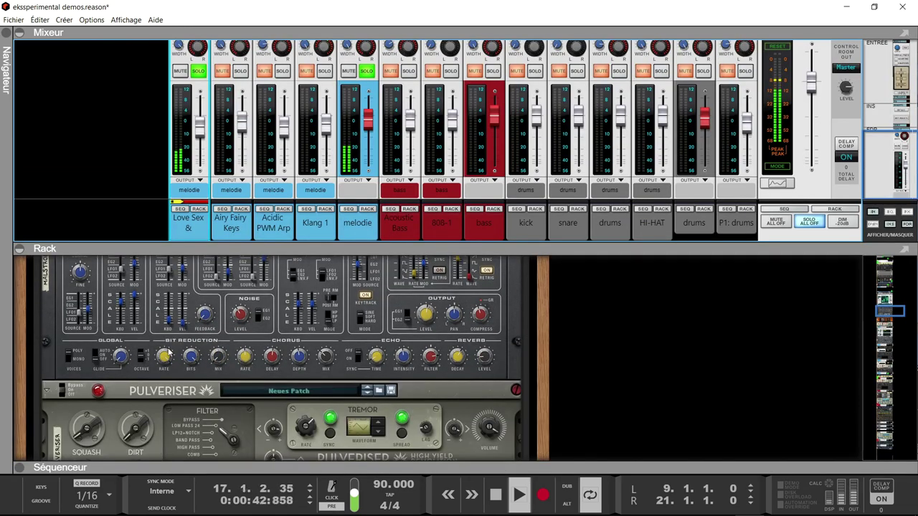
scroll(168, 351, up, 3)
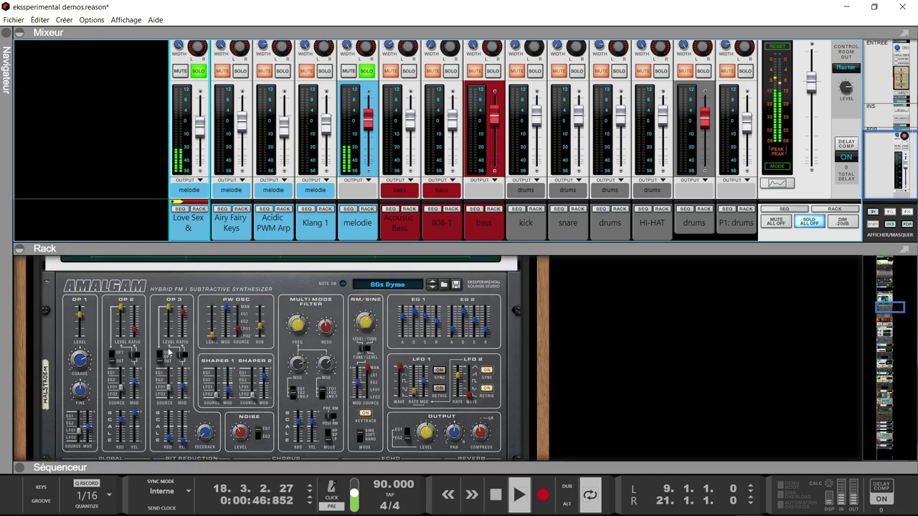
Step: Build up the playing mix by adding Airy Fairy Keys, Acidic PWM Arp, Klang 1, P1: drums, drums bus and bass bus to the solo
click(241, 71)
click(283, 72)
click(326, 72)
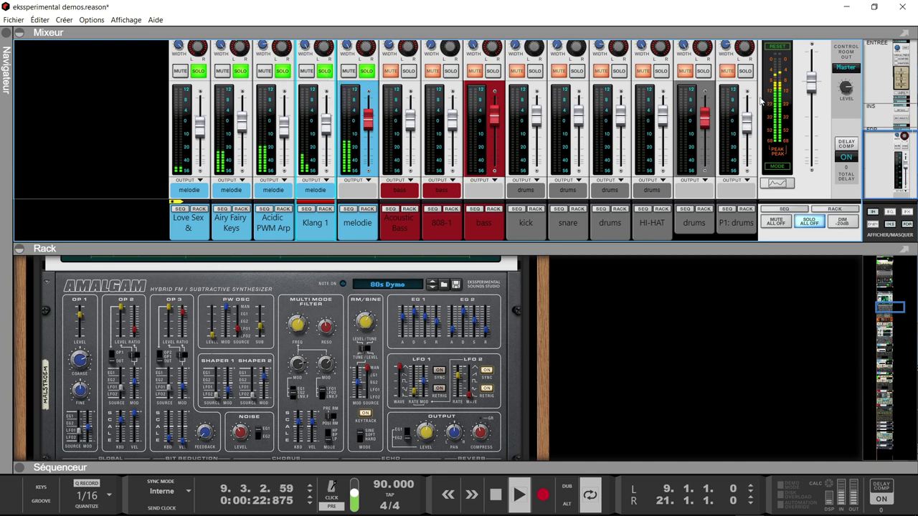
click(746, 72)
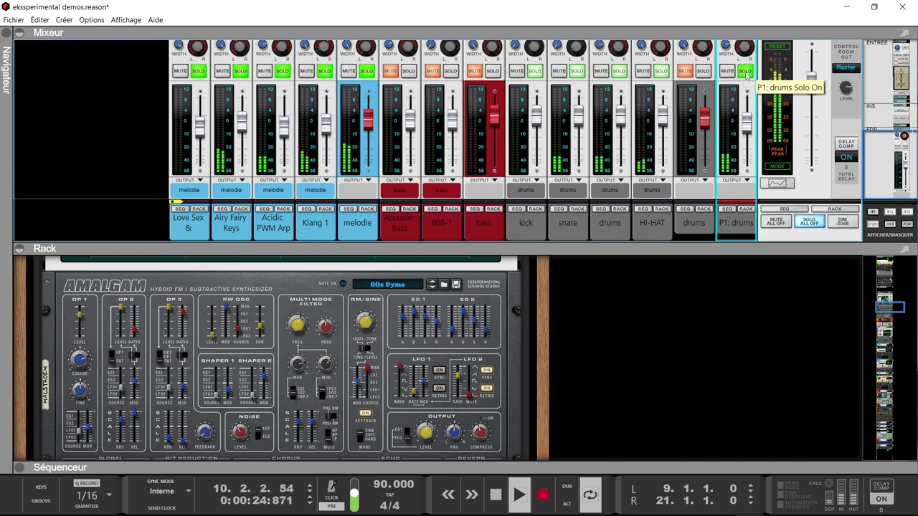
click(703, 72)
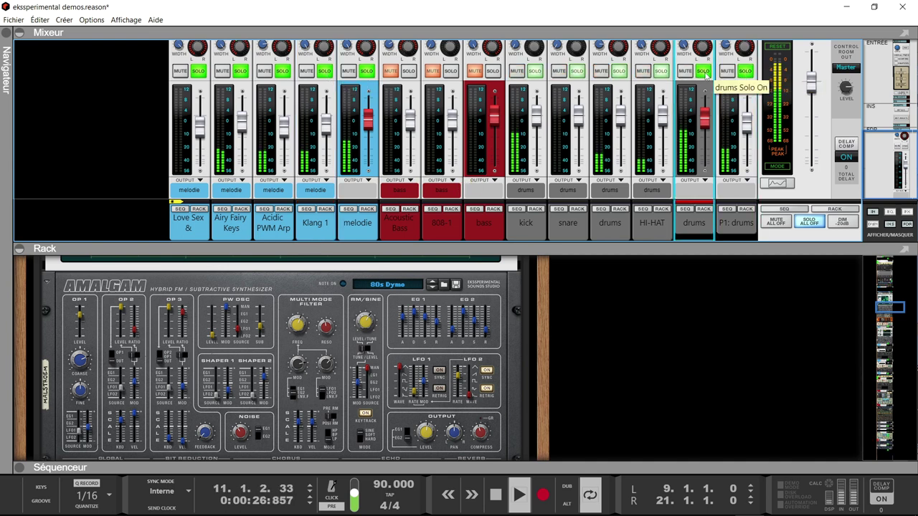
click(493, 71)
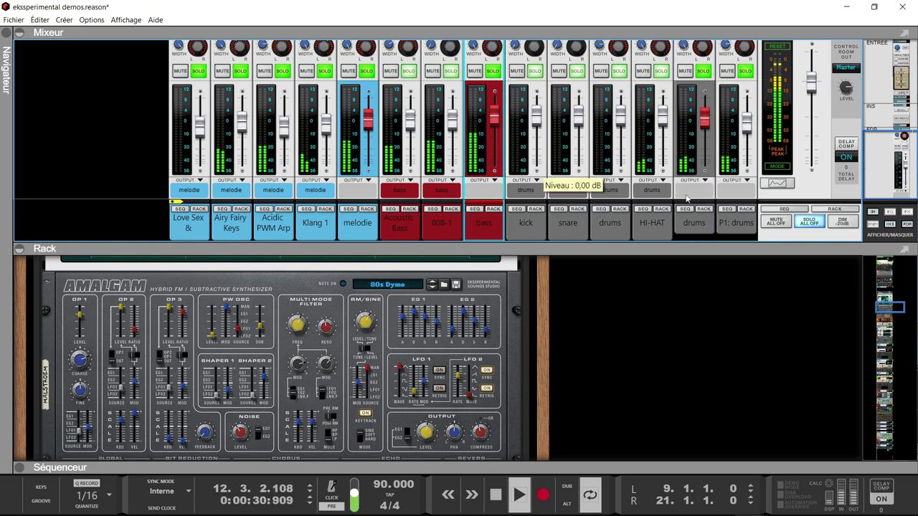
Step: Clear all channel solos and show the RV7000 MkII and Reverb AK11 send effects in the rack
click(810, 222)
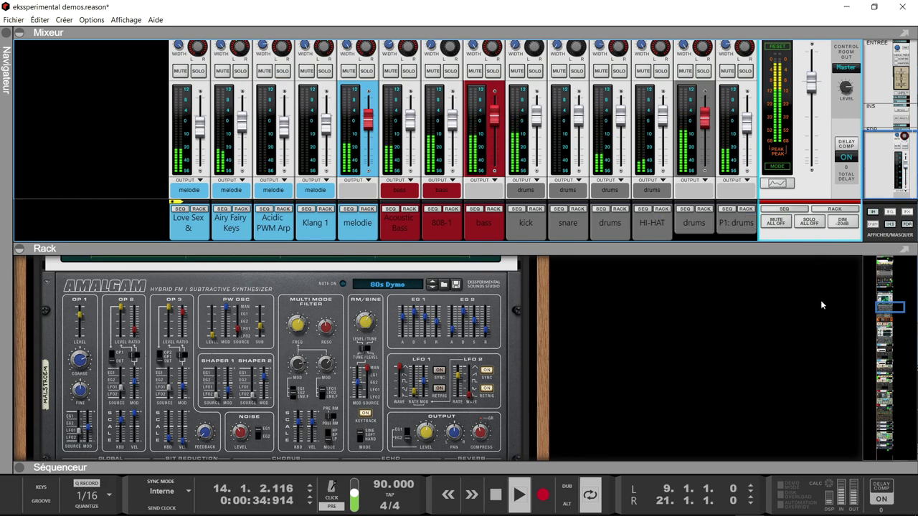
scroll(822, 305, up, 3)
scroll(821, 305, up, 5)
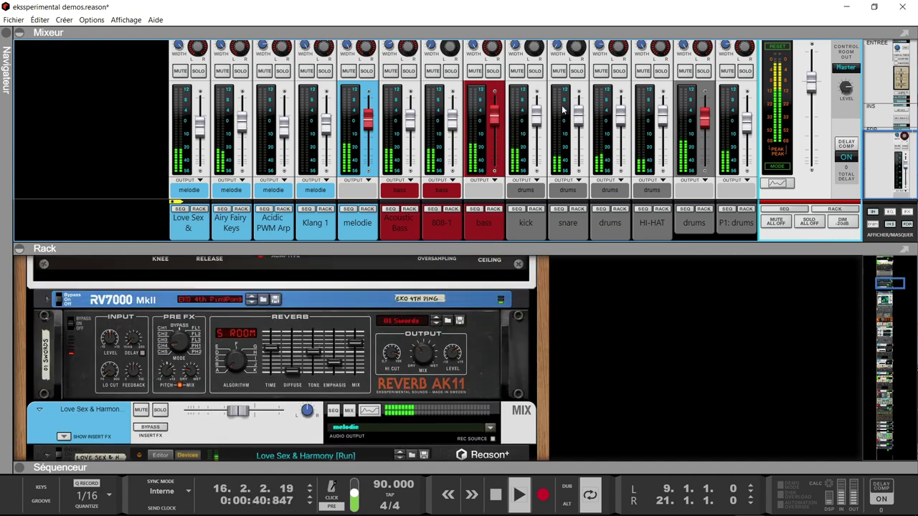
Step: Solo the snare channel, show the mixer's send section and enable the snare's send 2 to the 01 Swords reverb
click(578, 71)
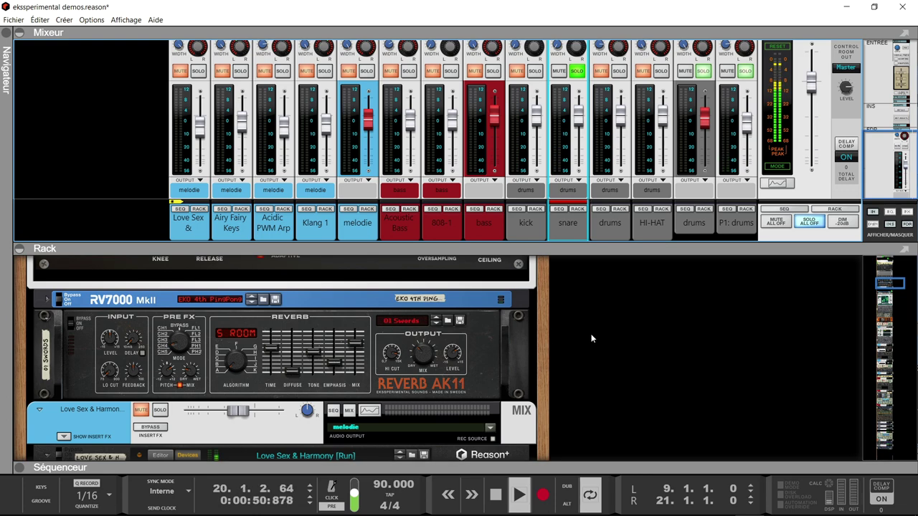
click(21, 249)
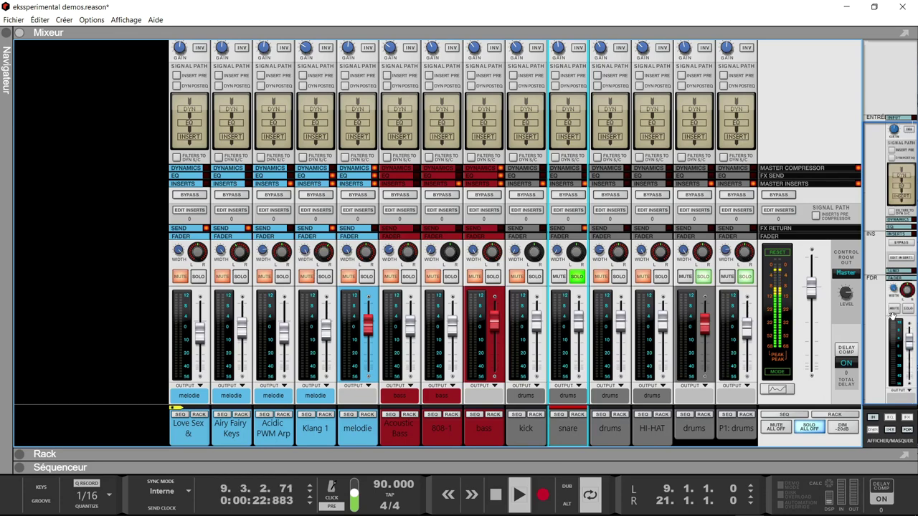
click(907, 421)
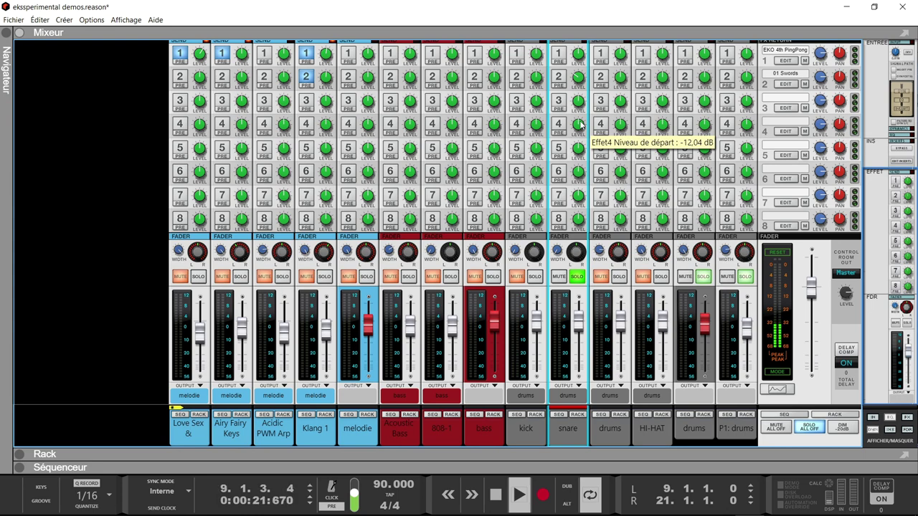
click(560, 76)
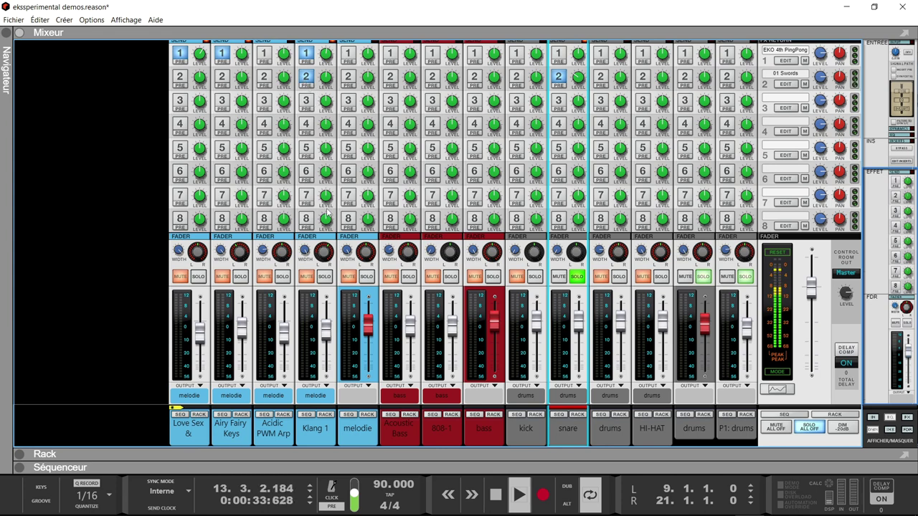
Step: Add Klang 1 to the solo and compare it without and with its send 2 reverb, leaving the send active
click(324, 277)
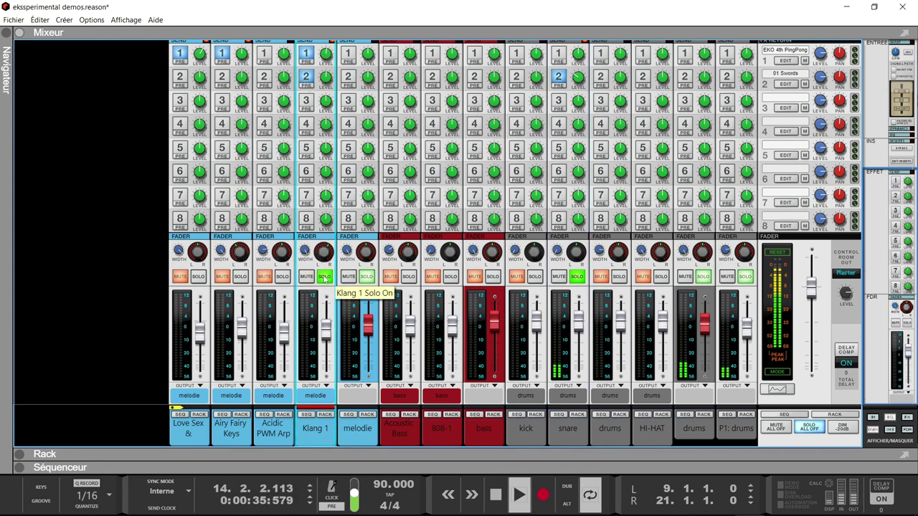
key(KP_1)
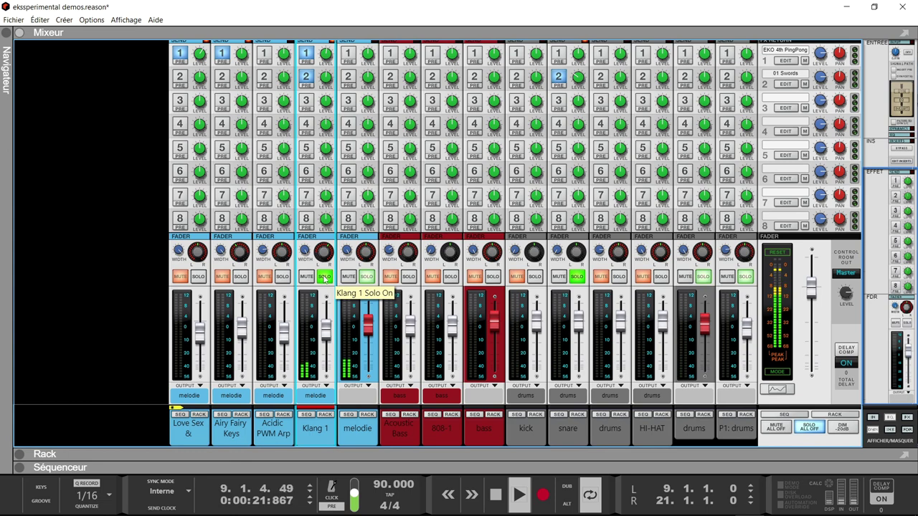
click(305, 77)
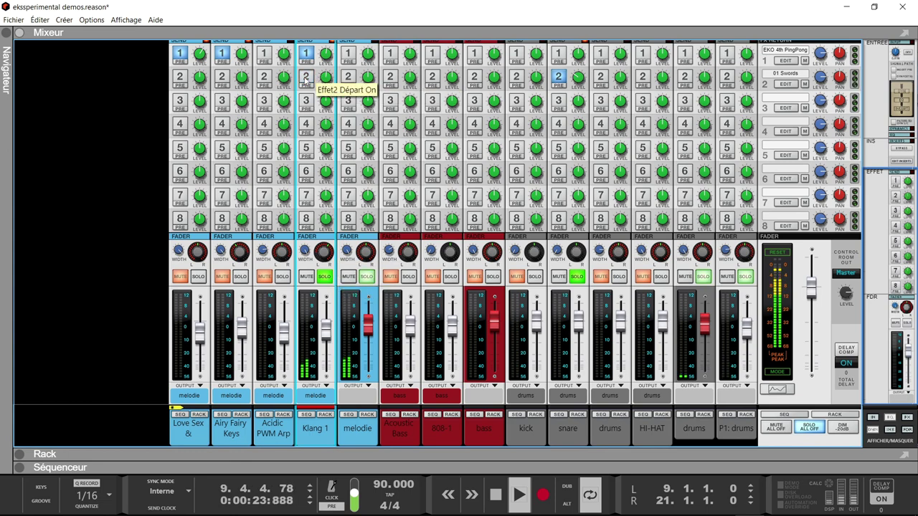
click(306, 76)
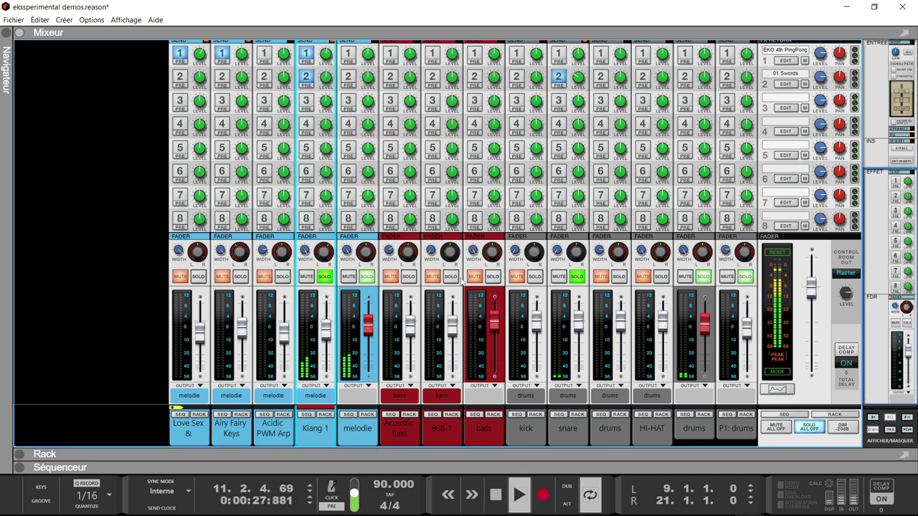
Step: Add the kick, Acidic PWM Arp, Airy Fairy Keys, Love Sex & Harmony, drums, HI-HAT and bass channels to the solo
click(535, 276)
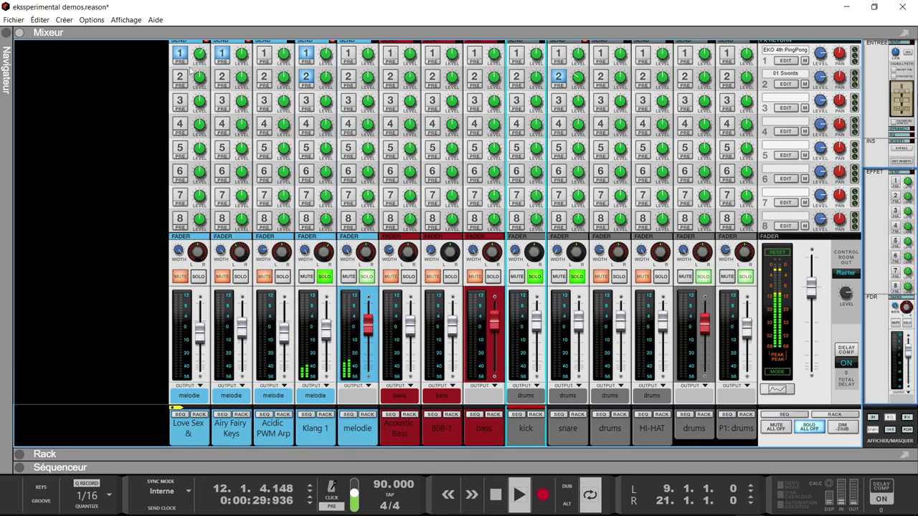
click(282, 277)
click(241, 278)
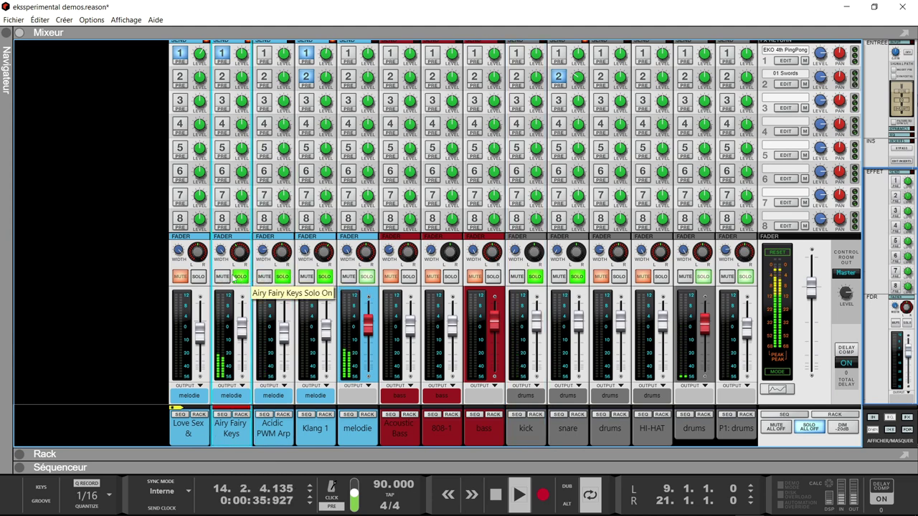
click(202, 277)
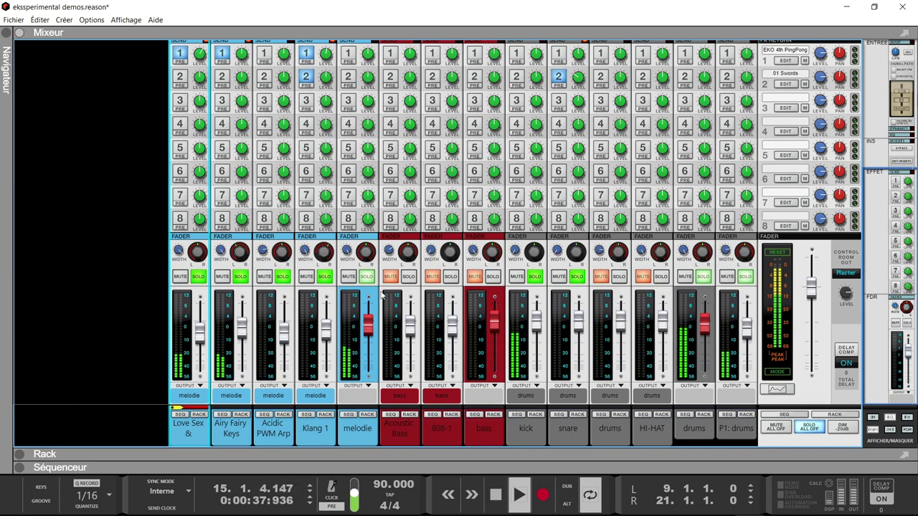
click(621, 282)
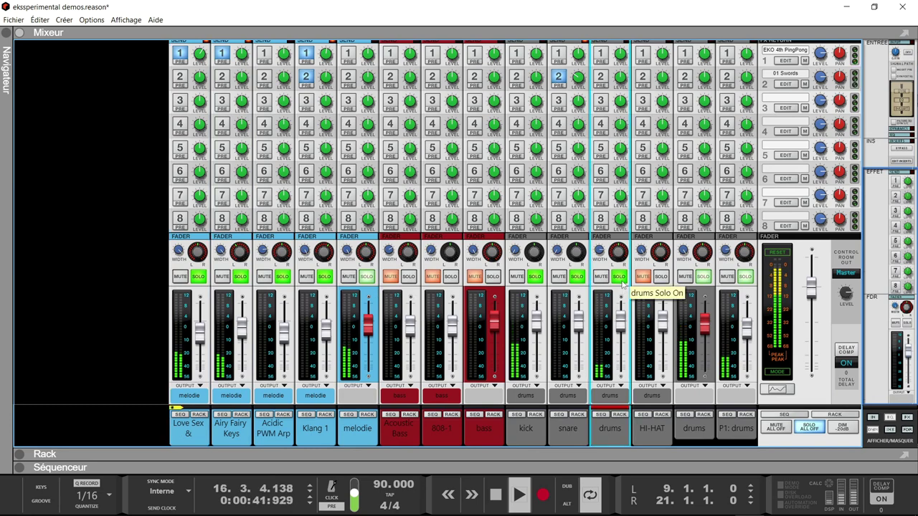
click(662, 278)
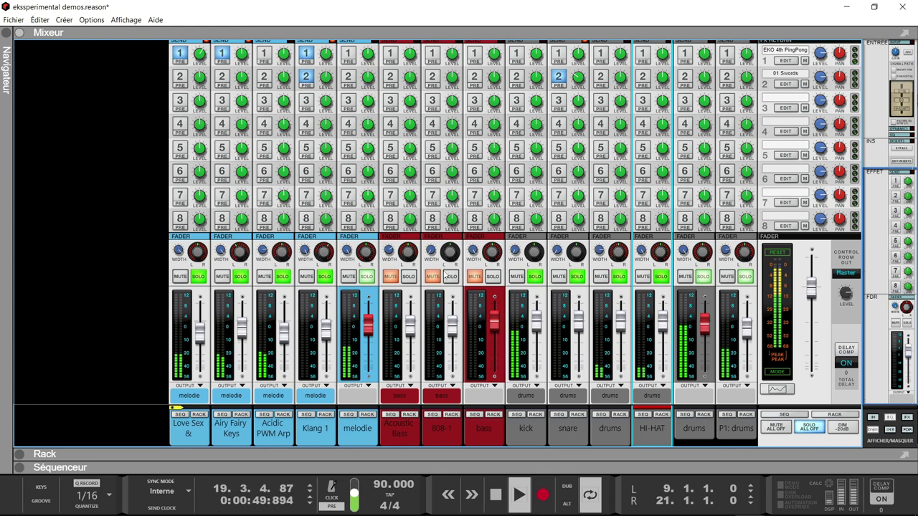
click(492, 276)
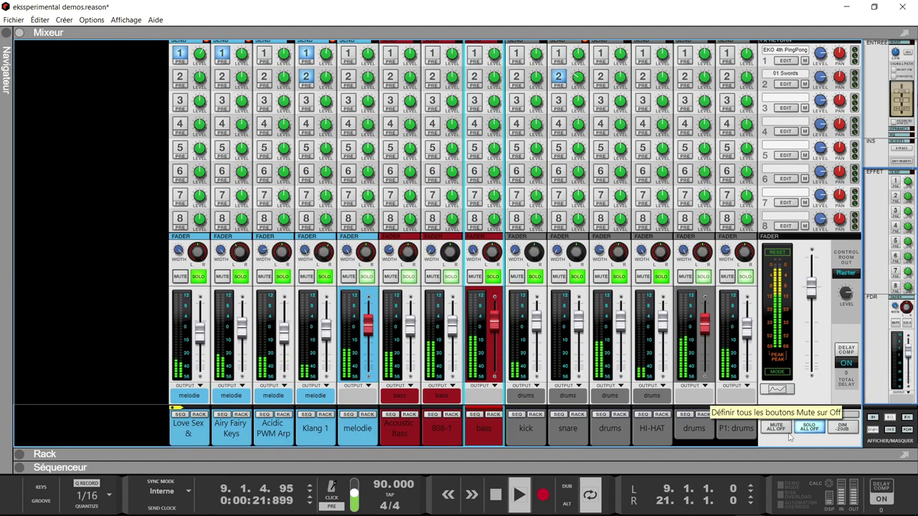
Step: Show the Master Section with its insert effects in the rack and play the mix through them
key(F6)
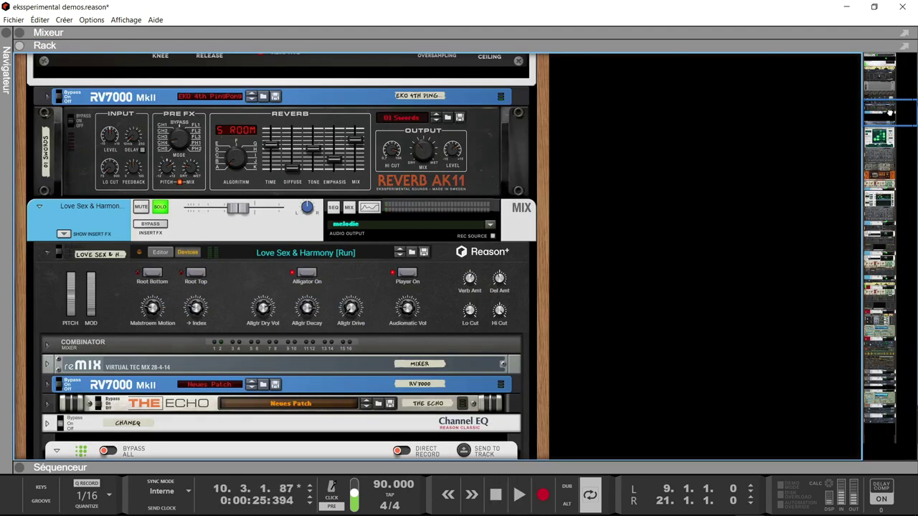
click(879, 63)
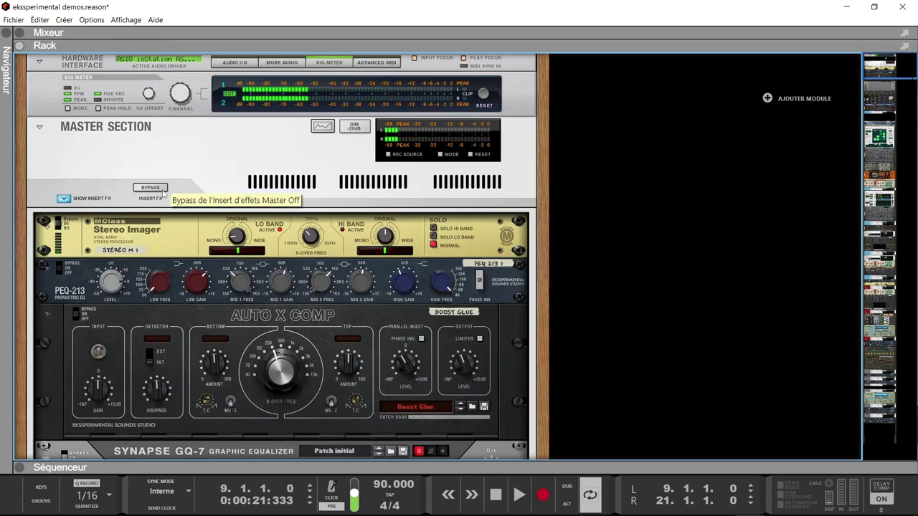
key(space)
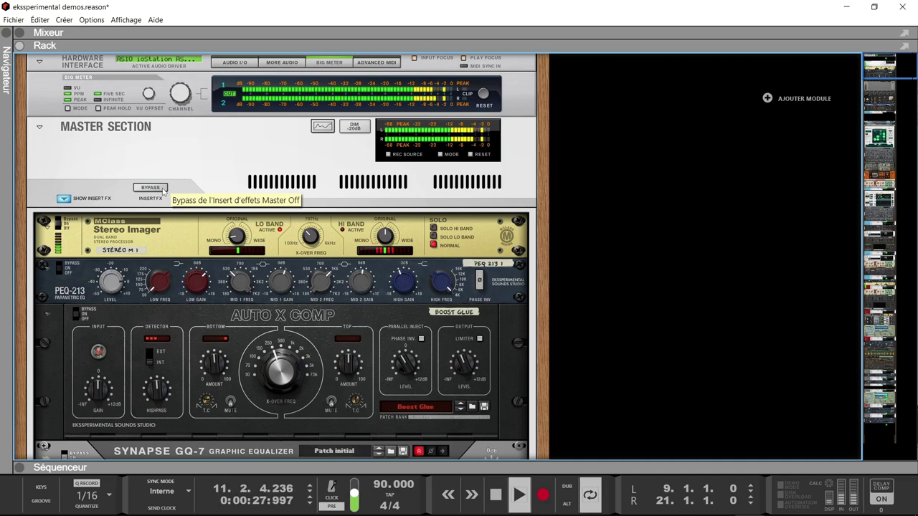
Step: Compare the mix with the master insert effects bypassed and active, resetting the clip indicators each time, and stop playback
click(150, 187)
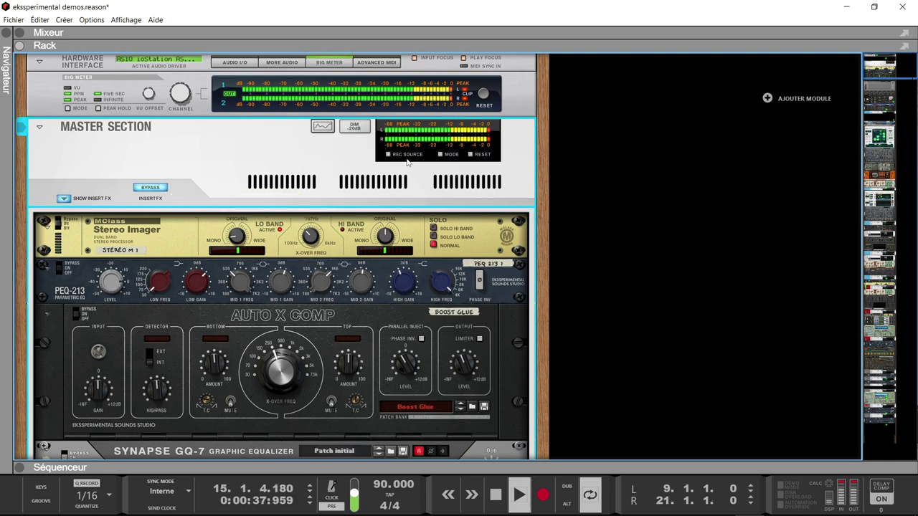
click(501, 94)
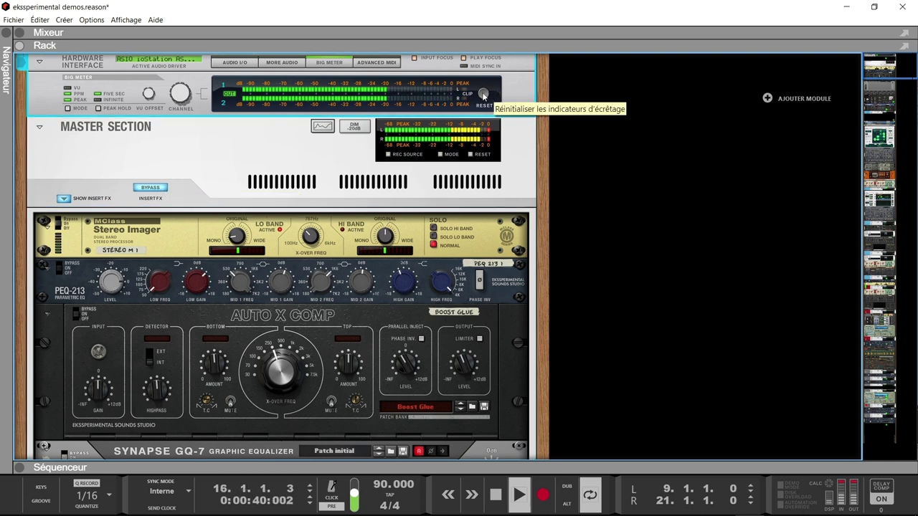
click(159, 188)
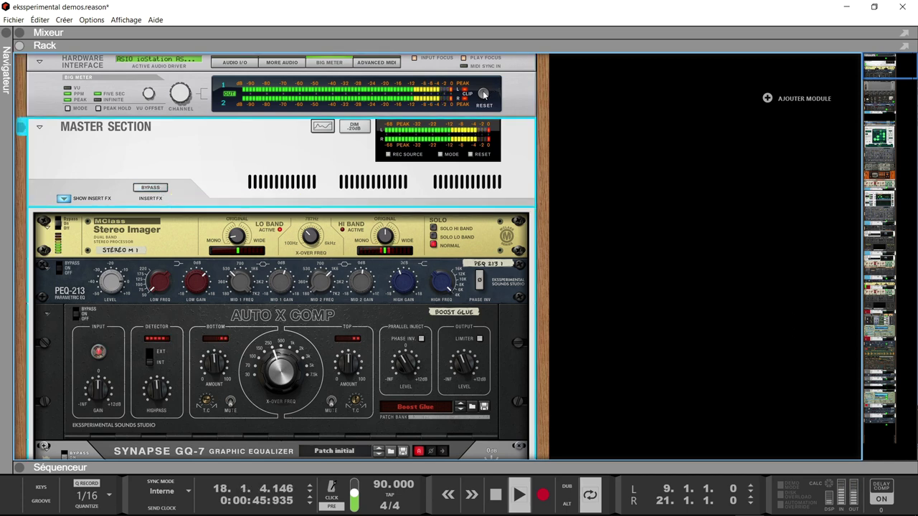
click(484, 94)
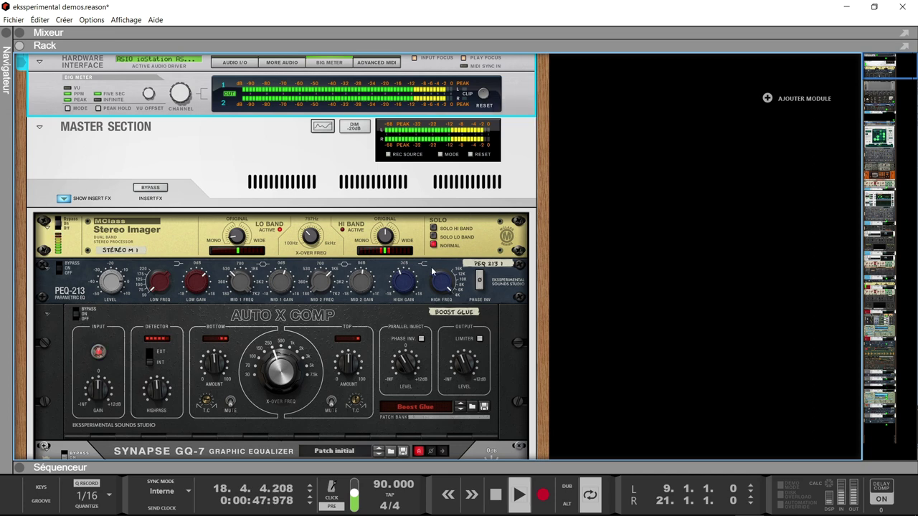
key(space)
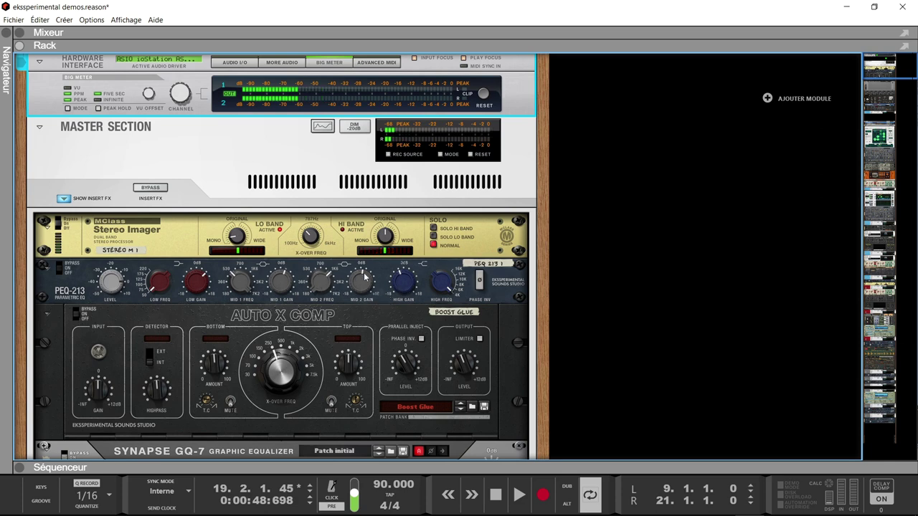
Step: Play the mix through the Auto X Comp with only its top band, followed by only its bottom band, by switching the band mutes
scroll(364, 276, down, 2)
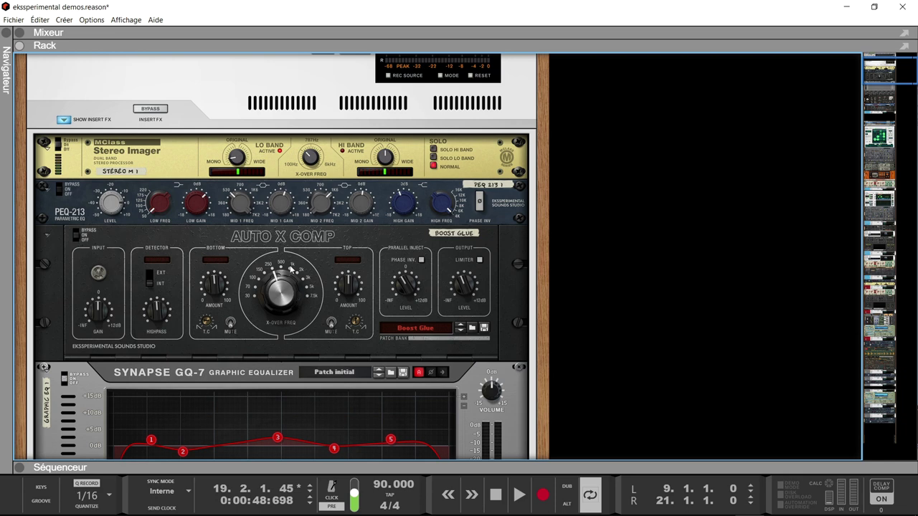
click(230, 322)
key(space)
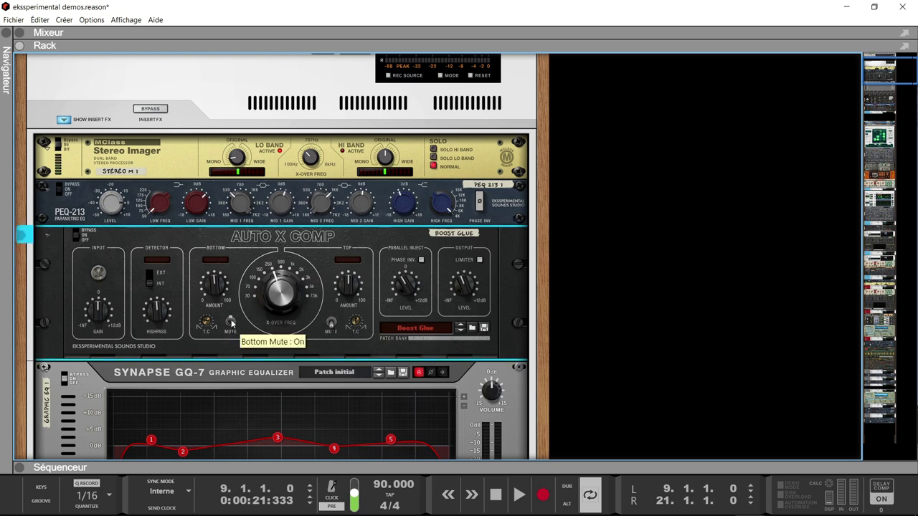
key(space)
mouse_move(349, 287)
mouse_down()
mouse_move(349, 277)
mouse_move(355, 319)
mouse_move(343, 287)
mouse_up()
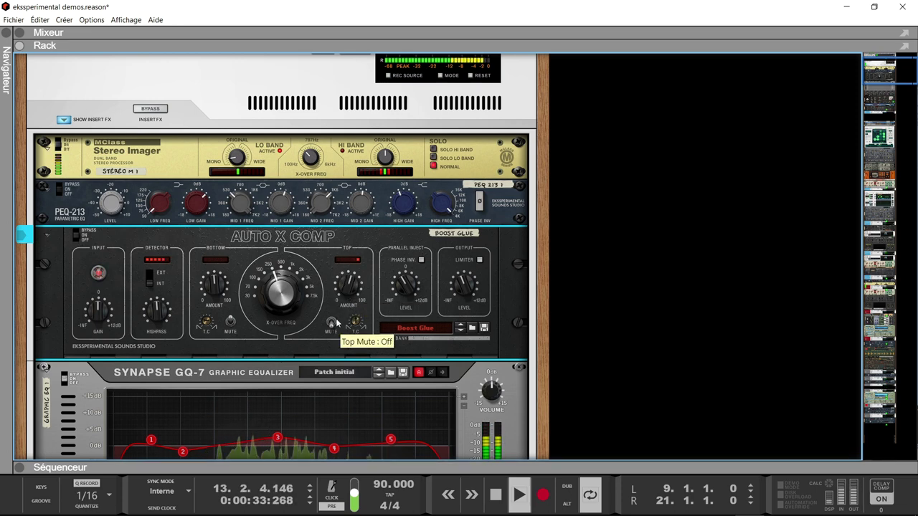
click(230, 322)
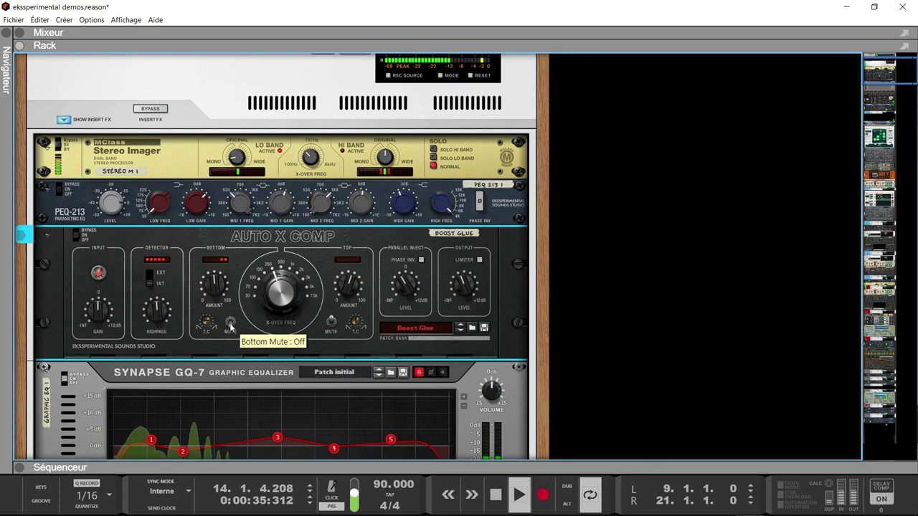